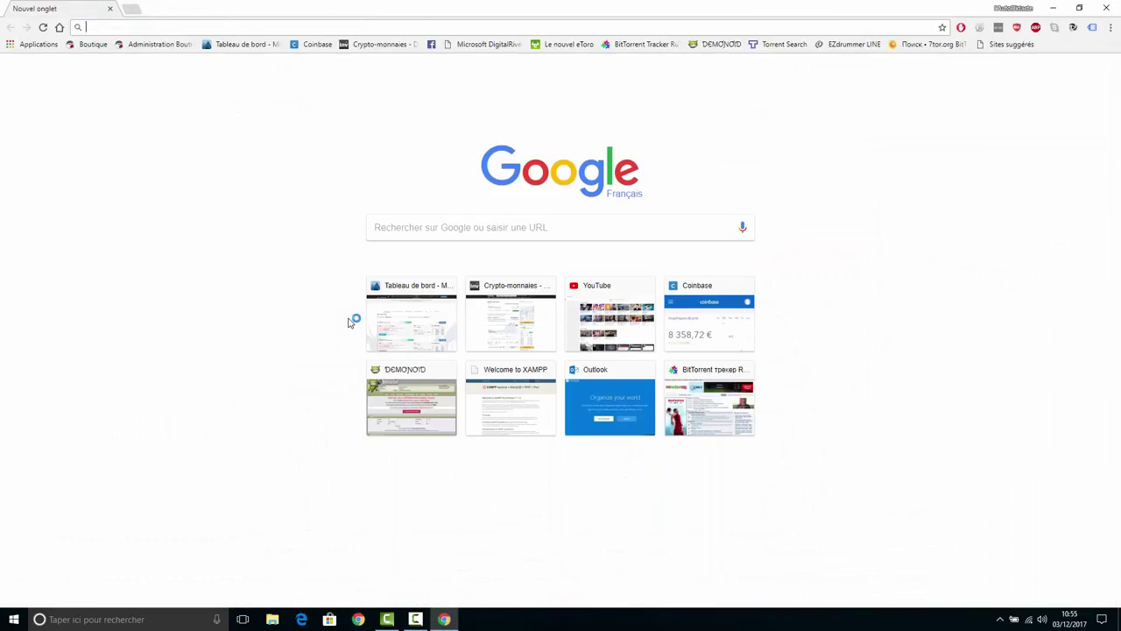
- Search the web for "documentation prestashop" and open the PrestaShop 1.7 documentation page
type("documentation prestashop")
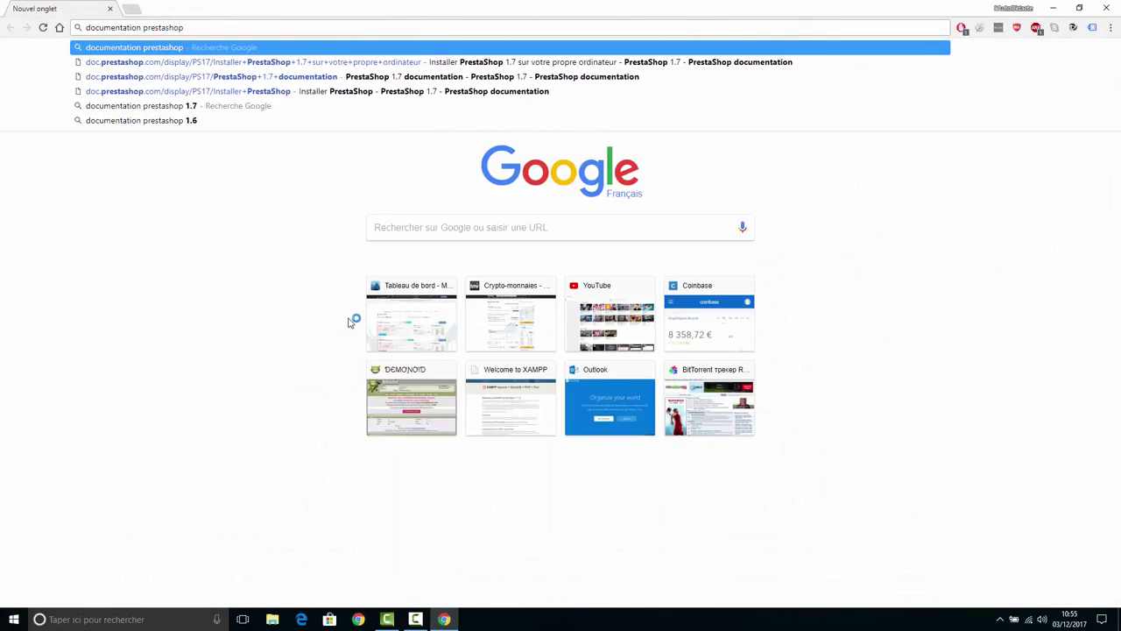
key("Return")
left_click(203, 224)
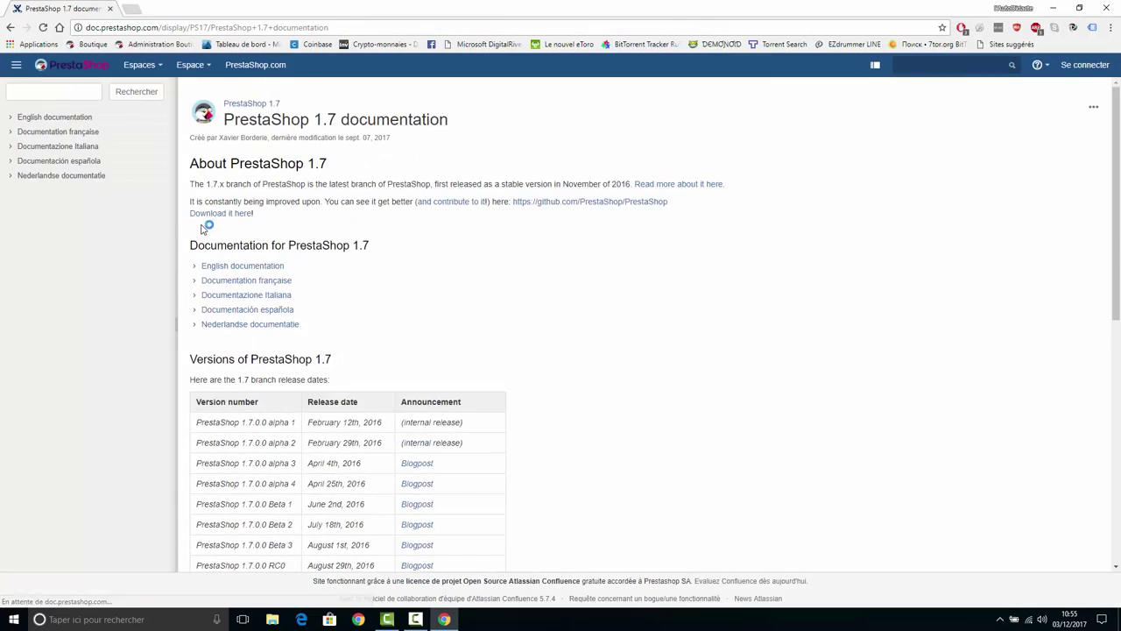
- Expand the French documentation's PrestaShop 1.7 getting-started guide and open the page on installing PrestaShop on your own computer
left_click(10, 132)
left_click(17, 146)
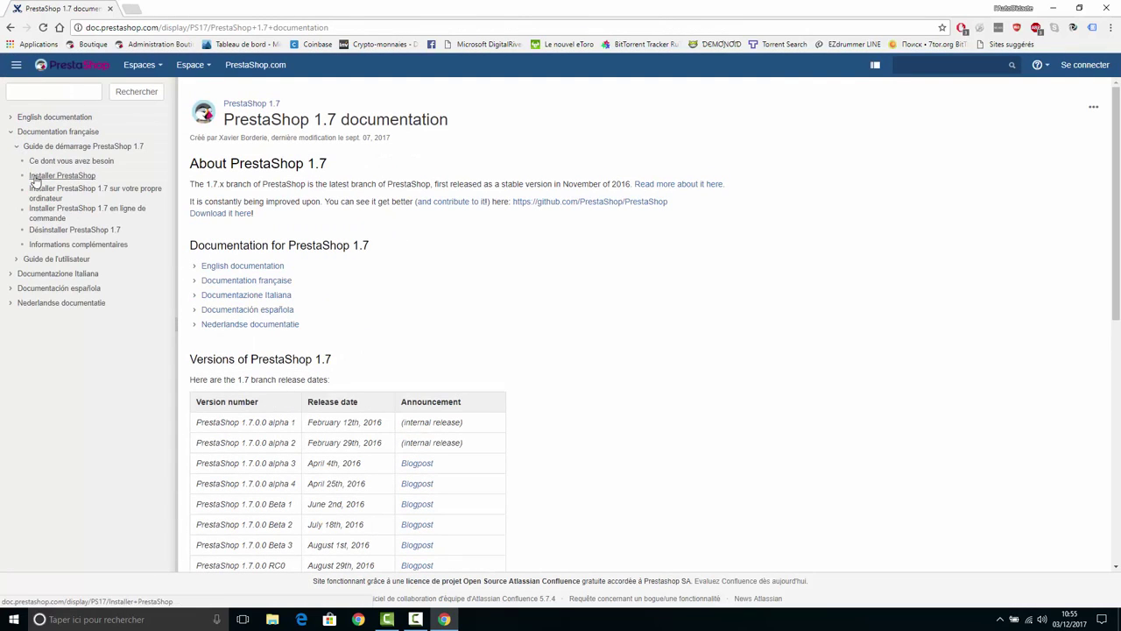
left_click(35, 176)
left_click(43, 198)
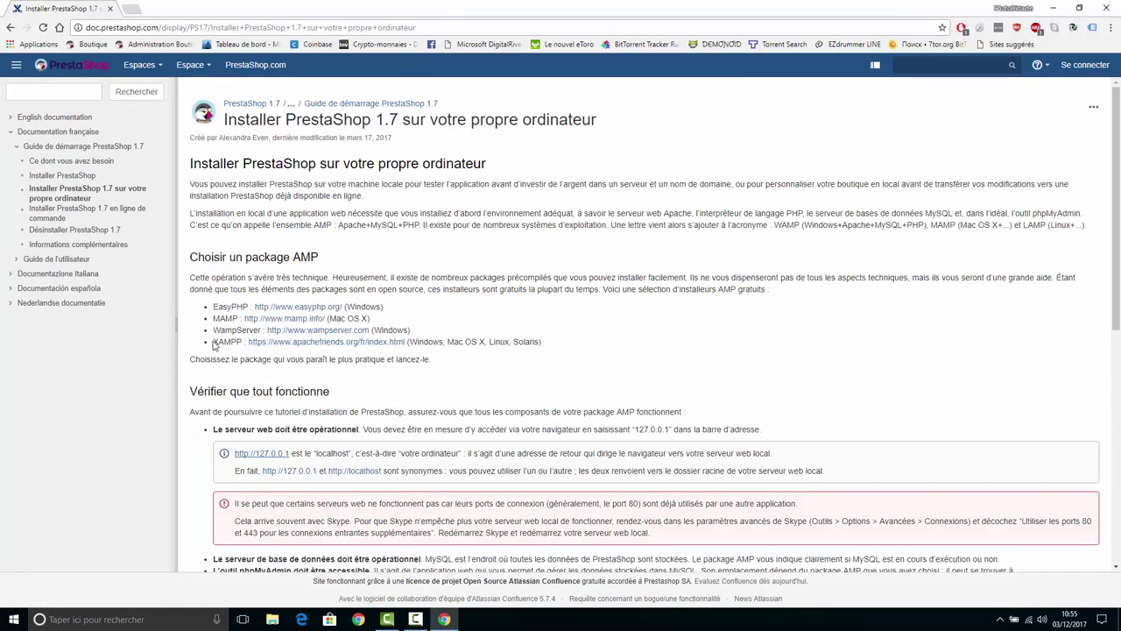
- Open the XAMPP site from the AMP package list in a new tab and download XAMPP for Windows
right_click(295, 348)
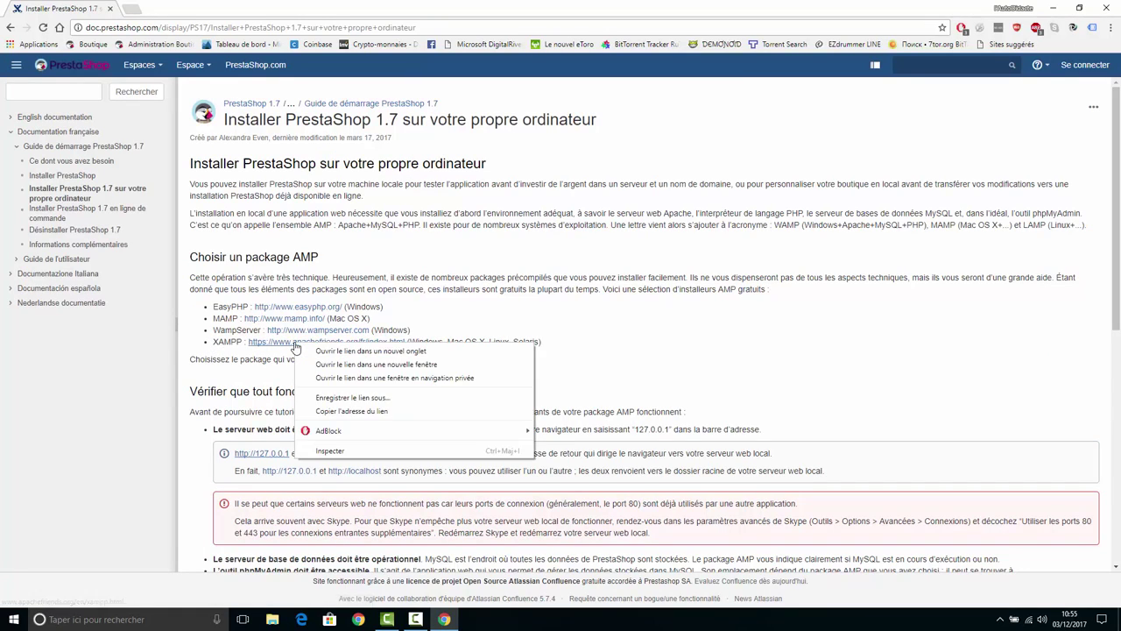
left_click(325, 352)
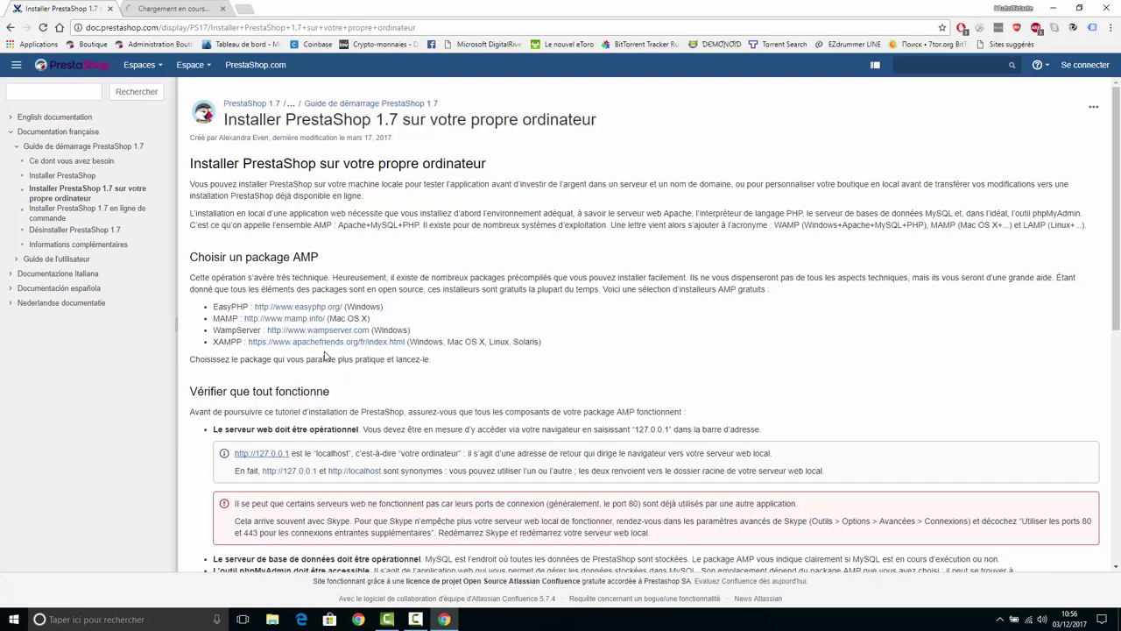
left_click(167, 10)
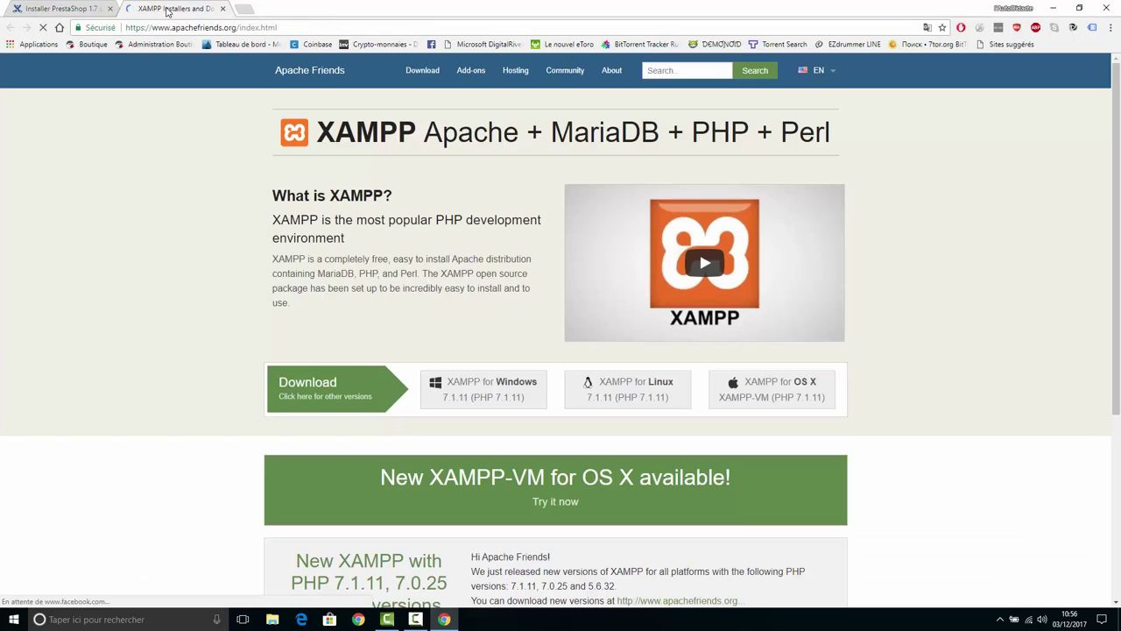
left_click(485, 395)
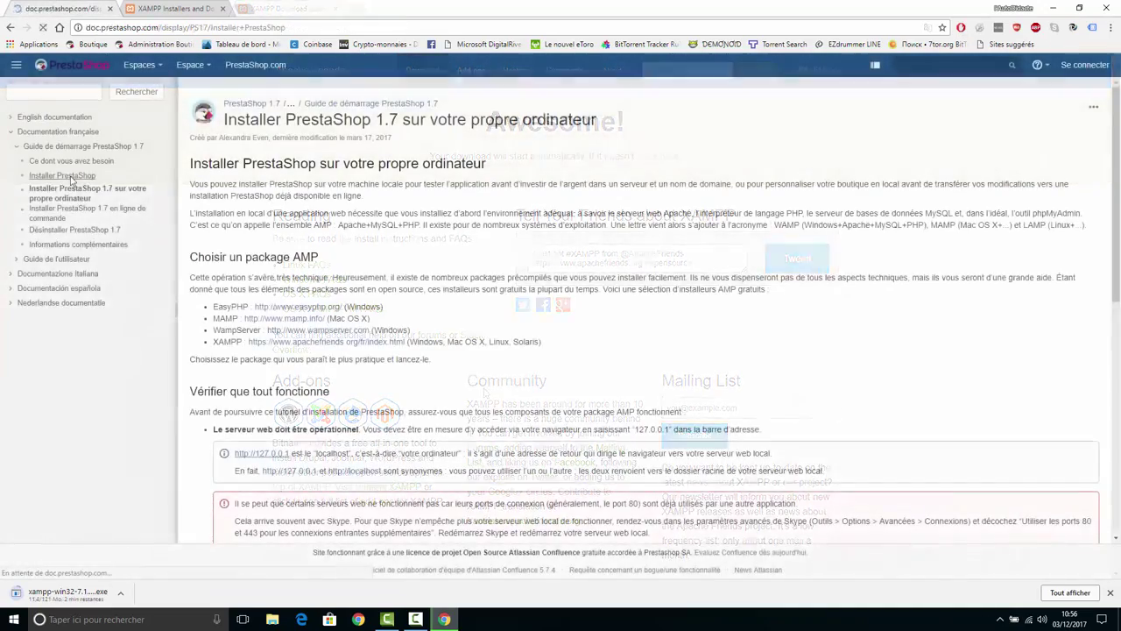
- Open the Installer PrestaShop page, follow its download link in a new tab and start getting PrestaShop 1.7
left_click(66, 176)
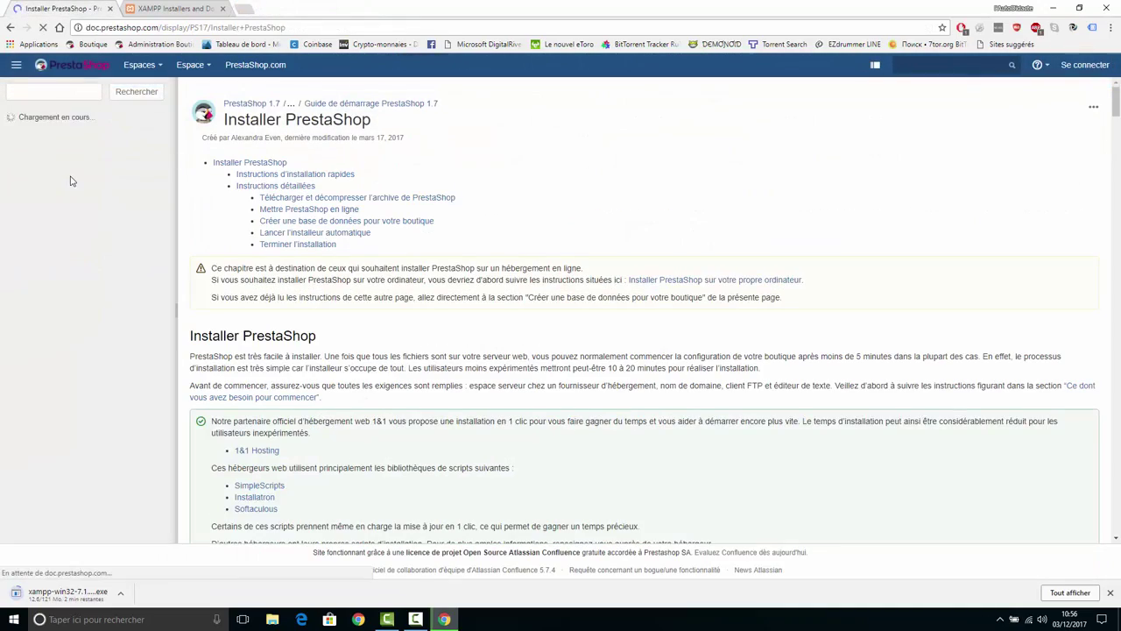
scroll(539, 435, "down", 5)
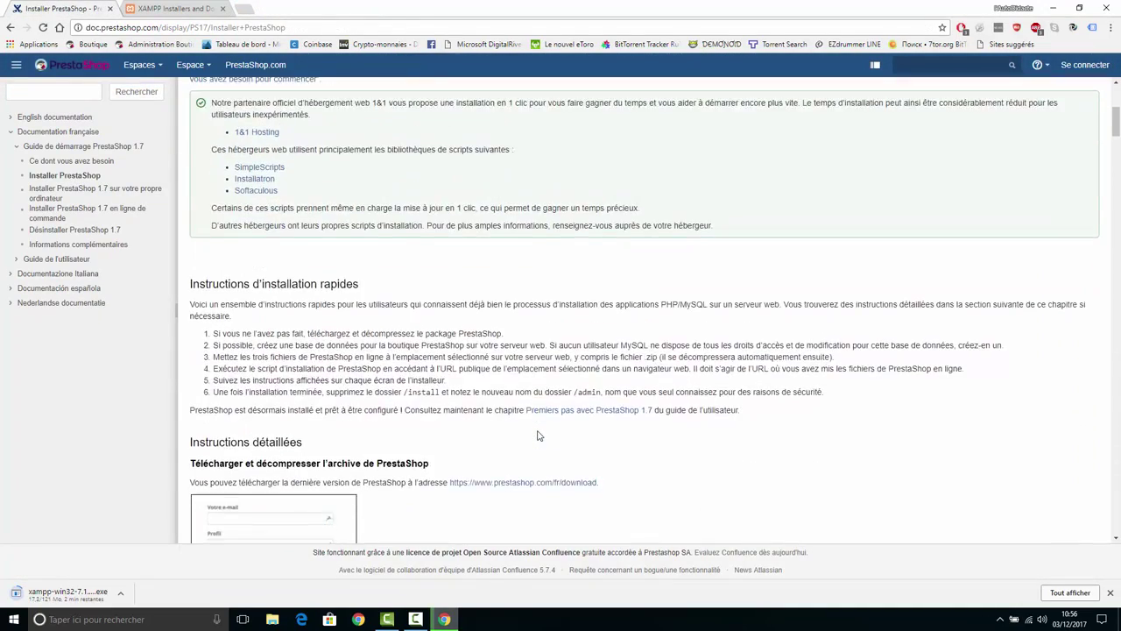
right_click(517, 326)
left_click(548, 331)
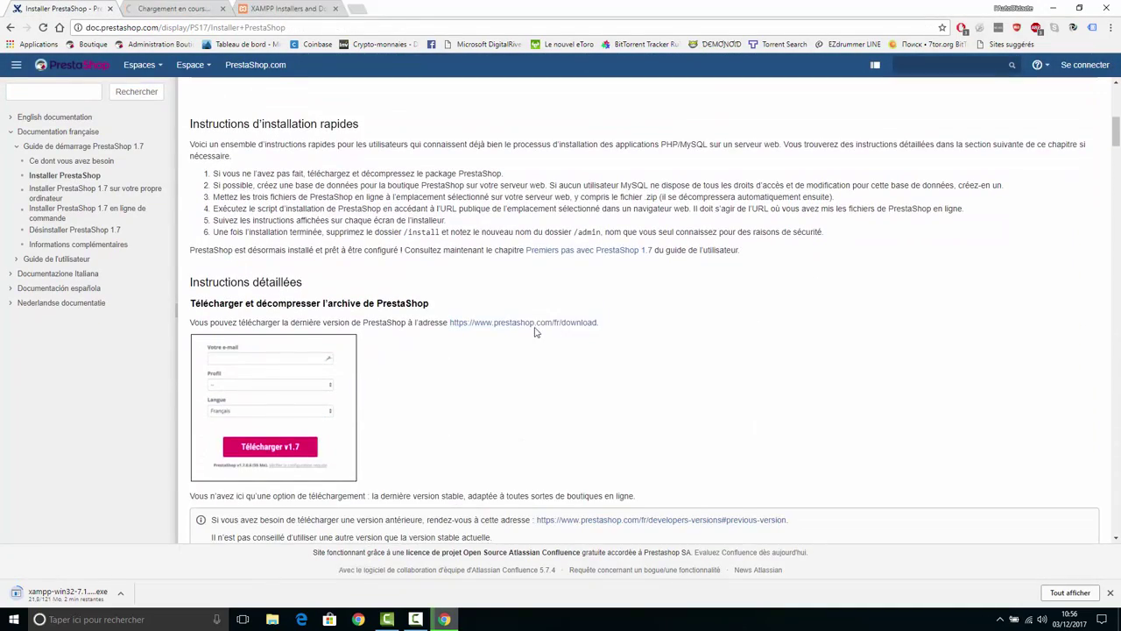
left_click(179, 11)
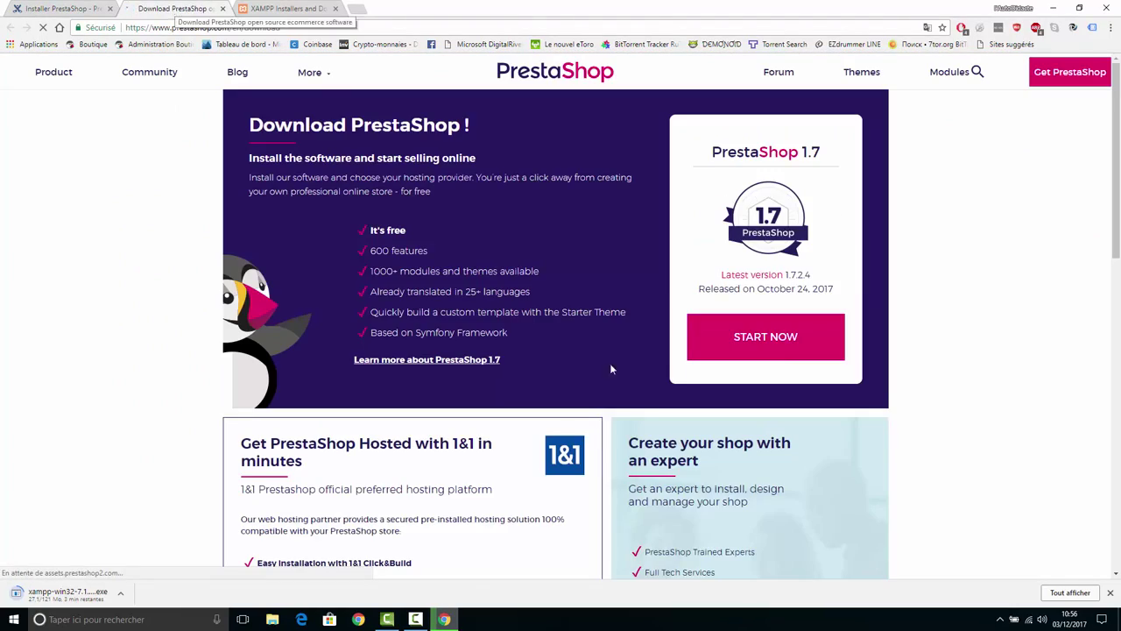
left_click(789, 351)
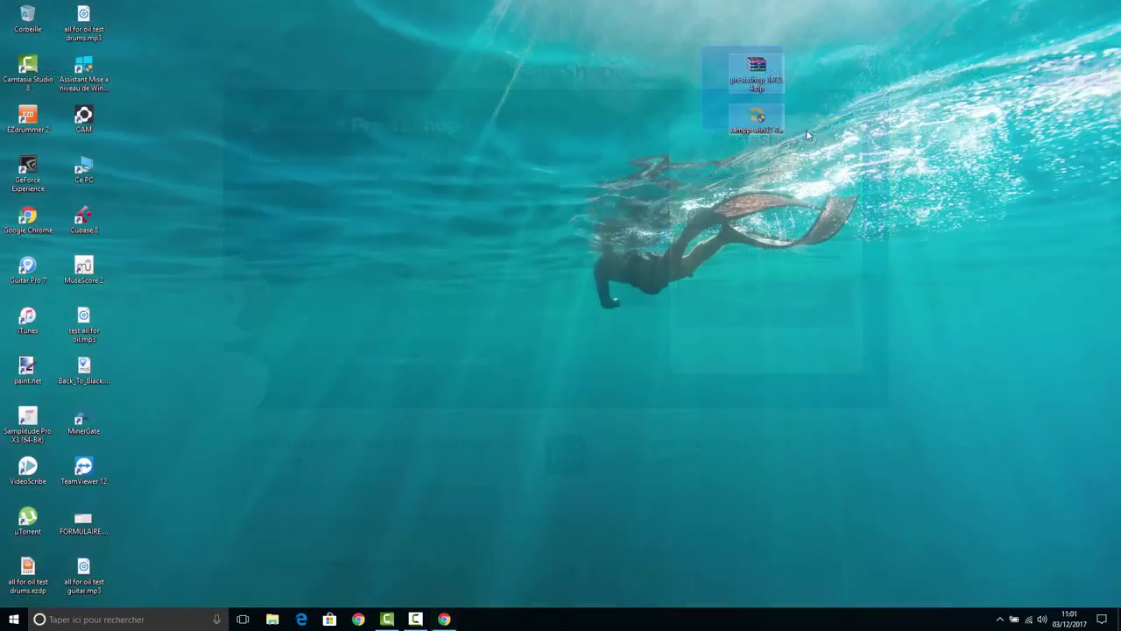
- Run the downloaded XAMPP installer from the desktop and install it with the default setup options
left_click(701, 236)
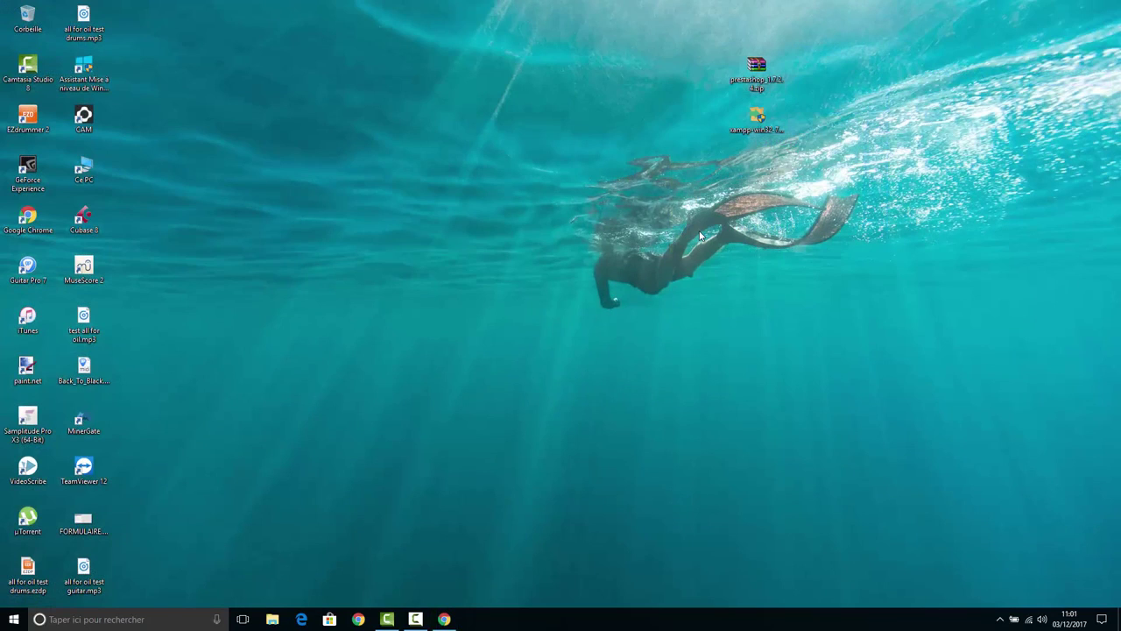
left_click(762, 121)
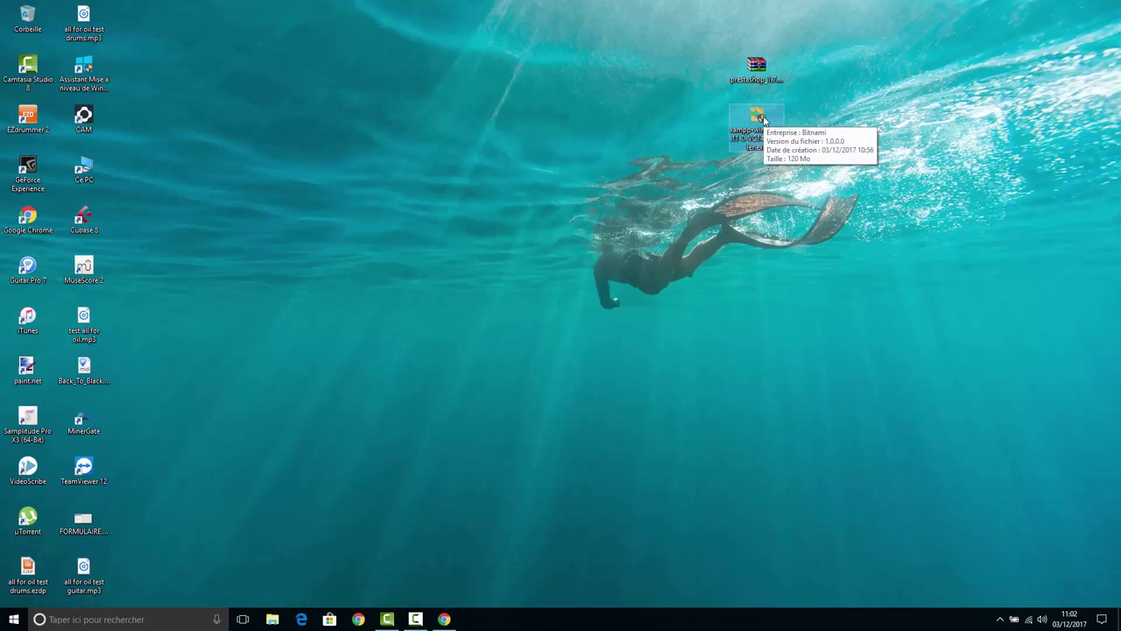
double_click(762, 120)
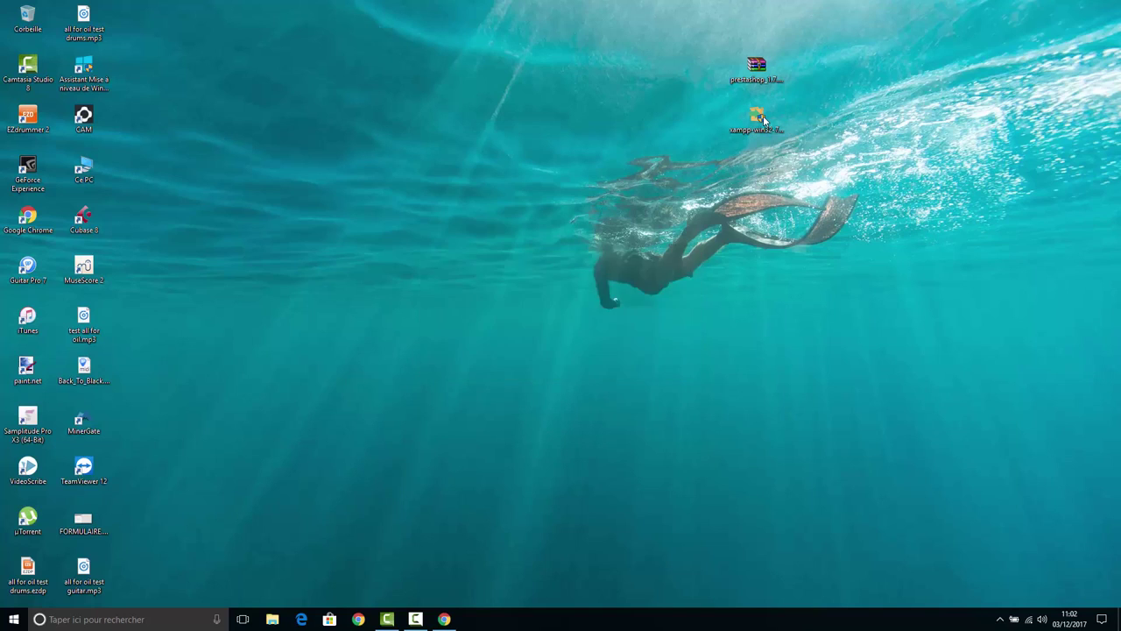
left_click(560, 325)
left_click(635, 423)
left_click(635, 424)
left_click(635, 423)
left_click(635, 423)
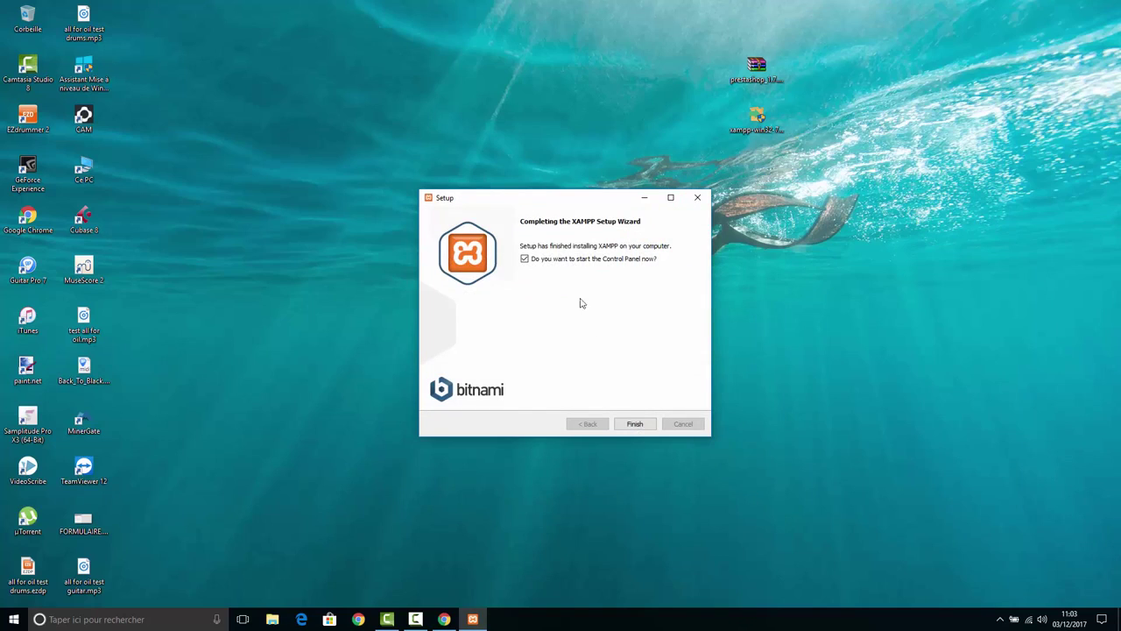
- Finish the XAMPP setup with the Control Panel set to start, and save English as its language
left_click(634, 424)
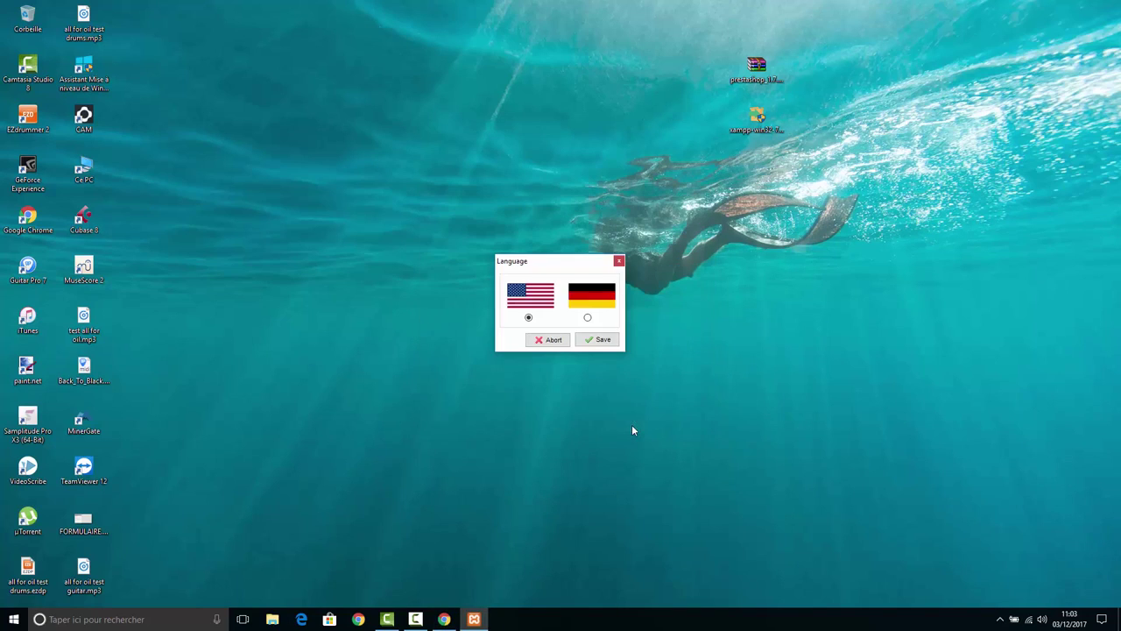
left_click(599, 341)
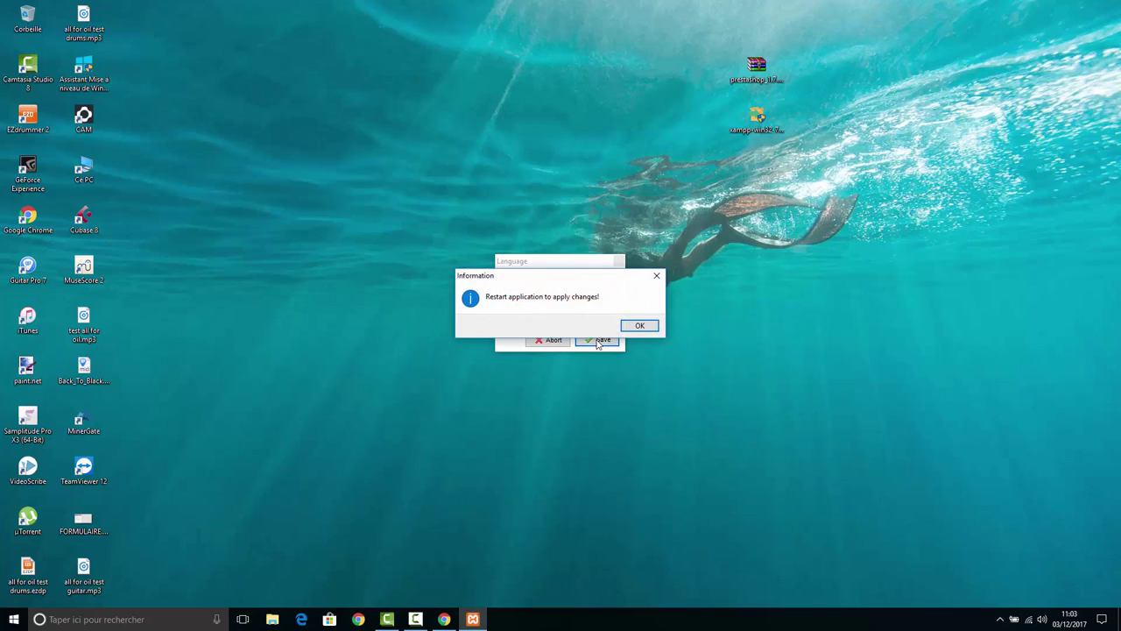
left_click(641, 327)
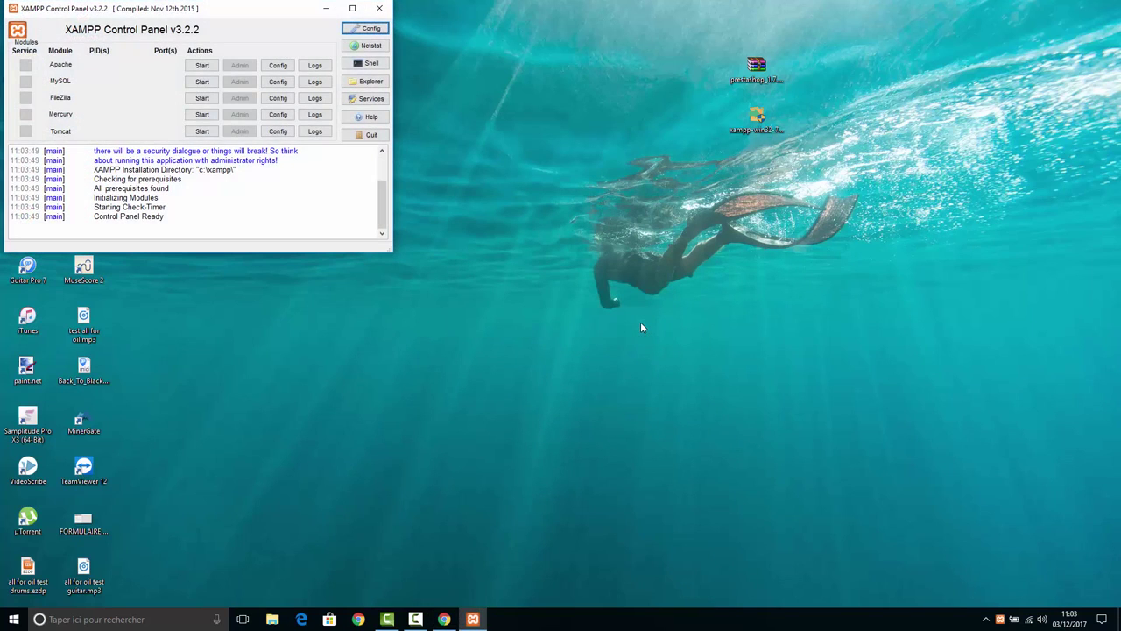
- Start the Apache and MySQL modules in the XAMPP Control Panel, then close its window
left_click(202, 66)
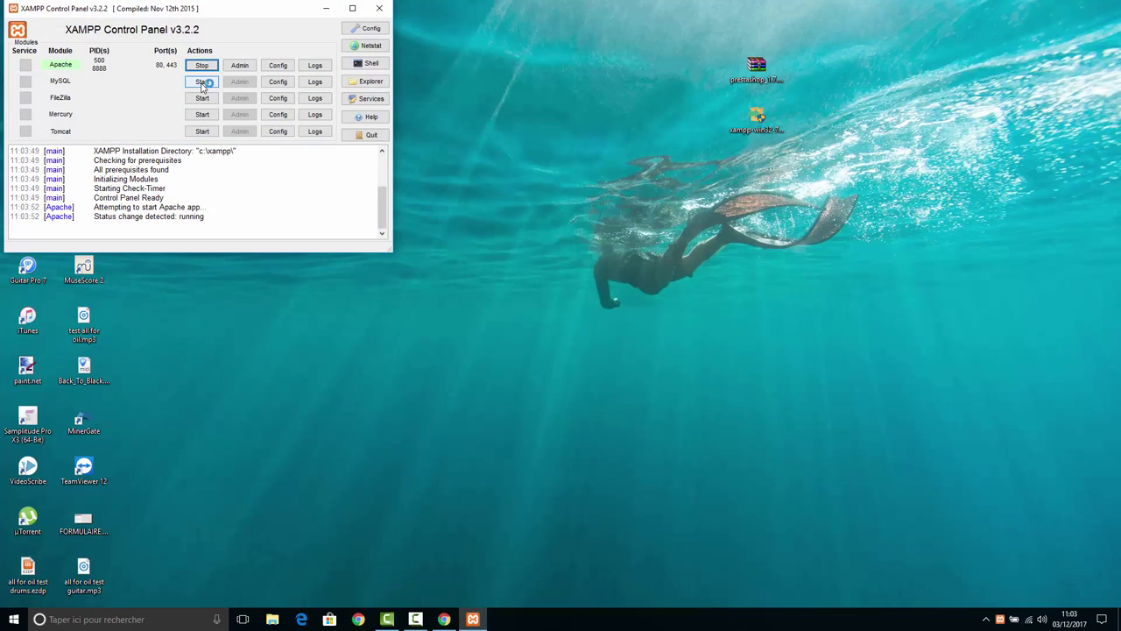
left_click(202, 81)
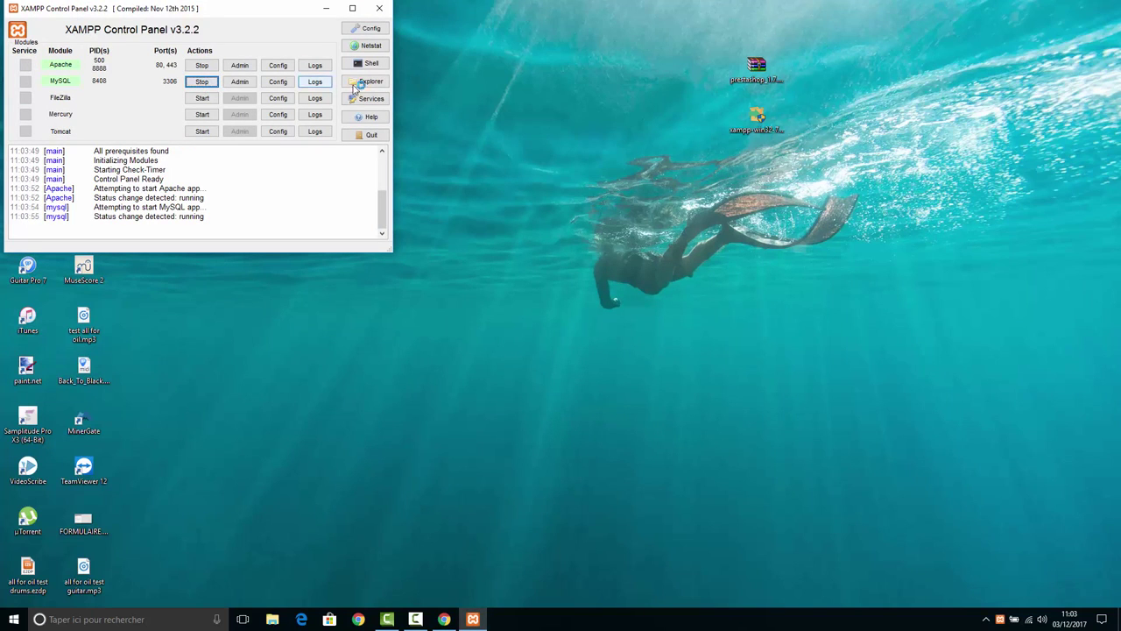
left_click(381, 10)
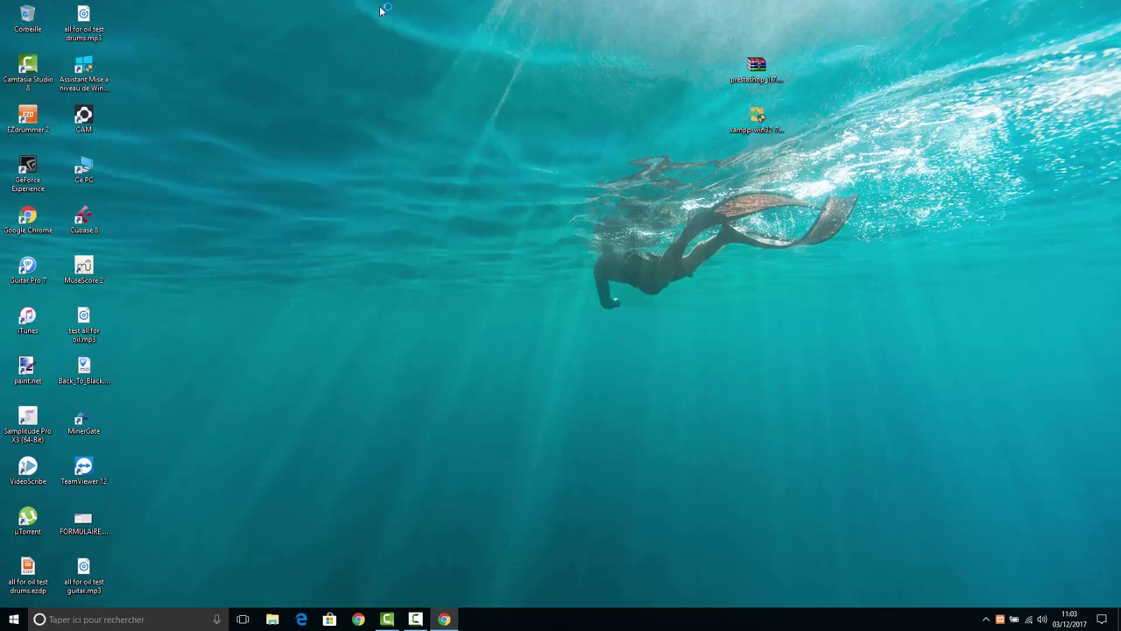
- Open the extraction options for the PrestaShop zip on the desktop and select C:\xampp\htdocs in the folder tree
right_click(759, 74)
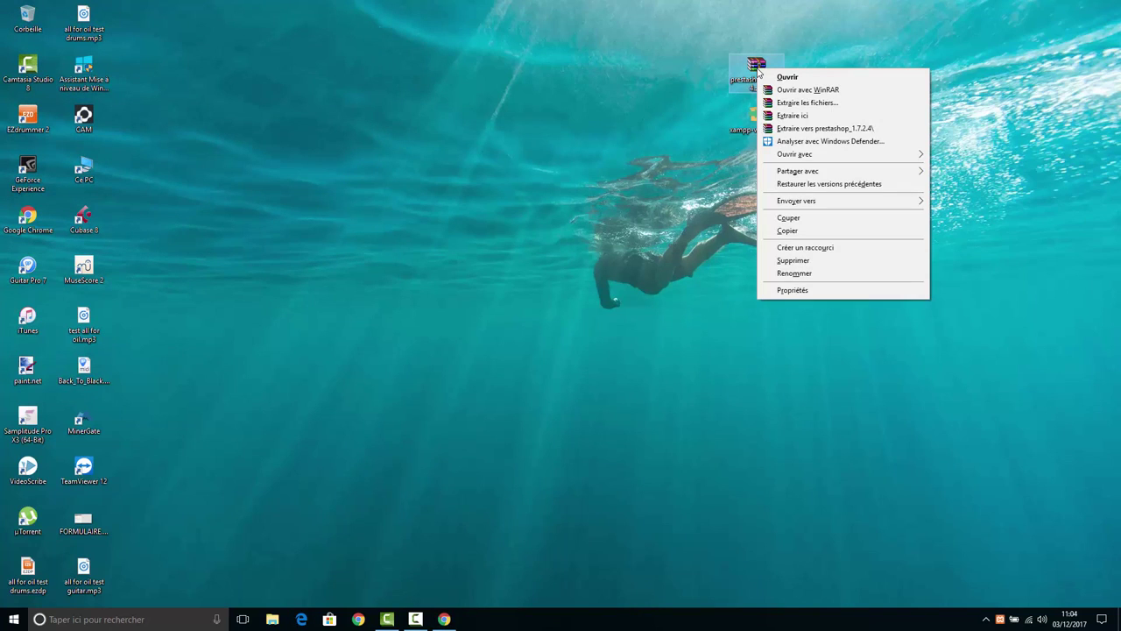
left_click(790, 104)
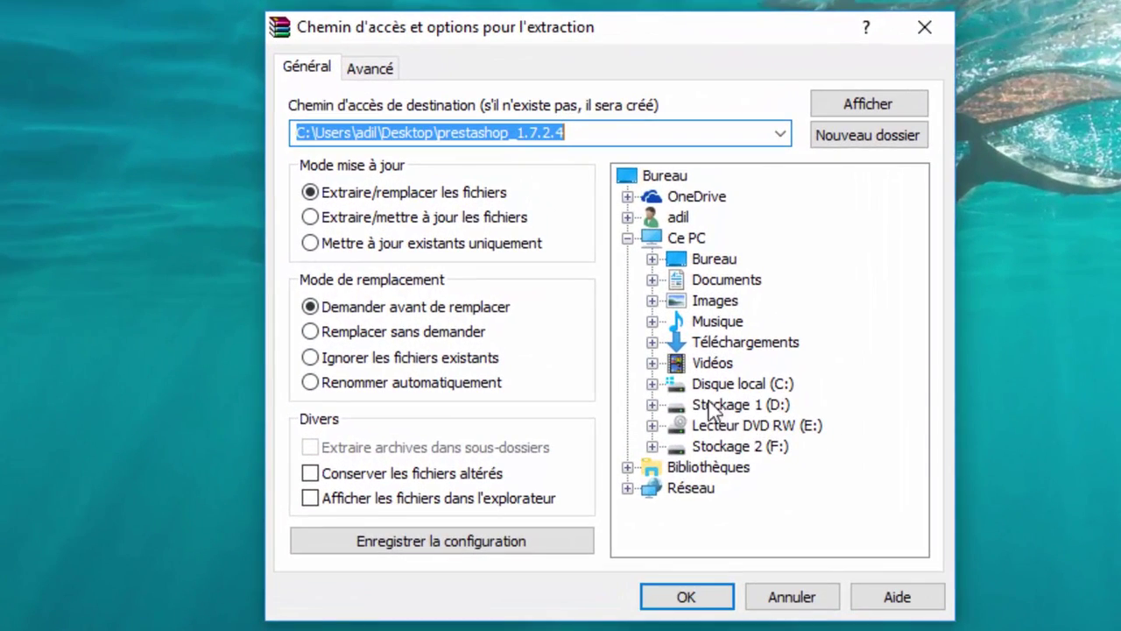
left_click(653, 384)
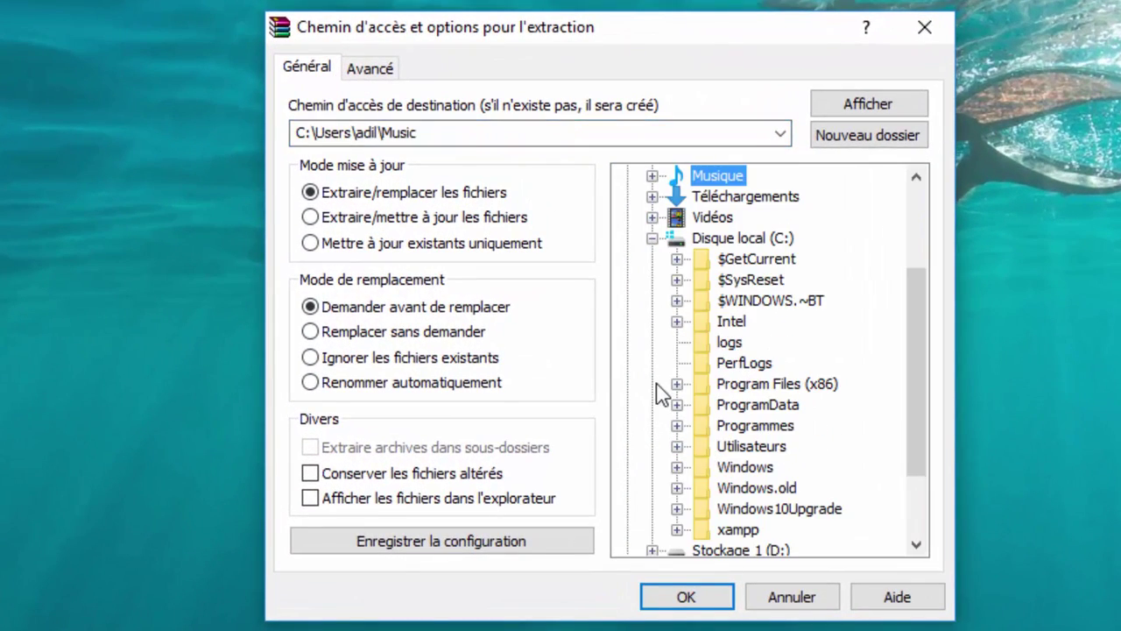
left_click(676, 529)
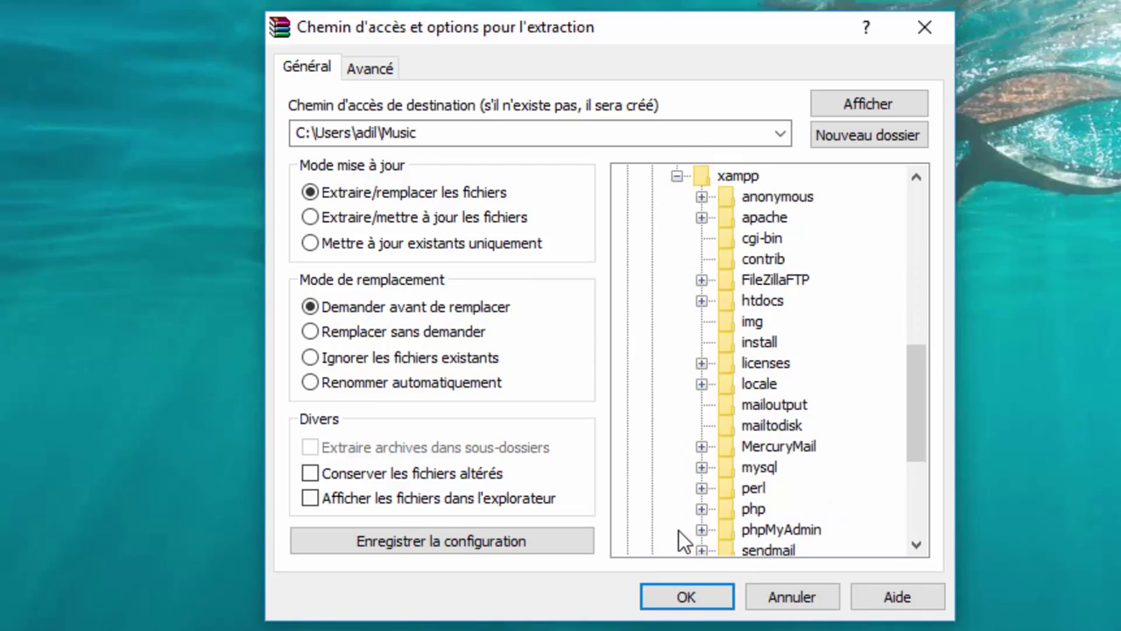
left_click(701, 301)
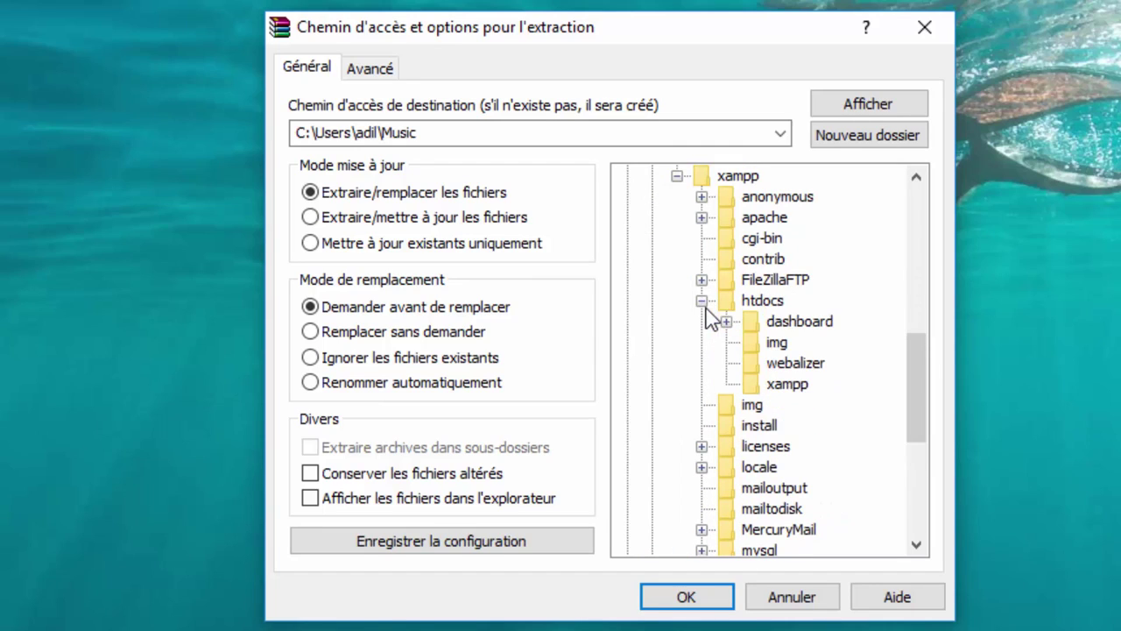
left_click(758, 300)
- Create a new folder named prestashop inside htdocs and start extracting the archive
left_click(870, 140)
type("pl")
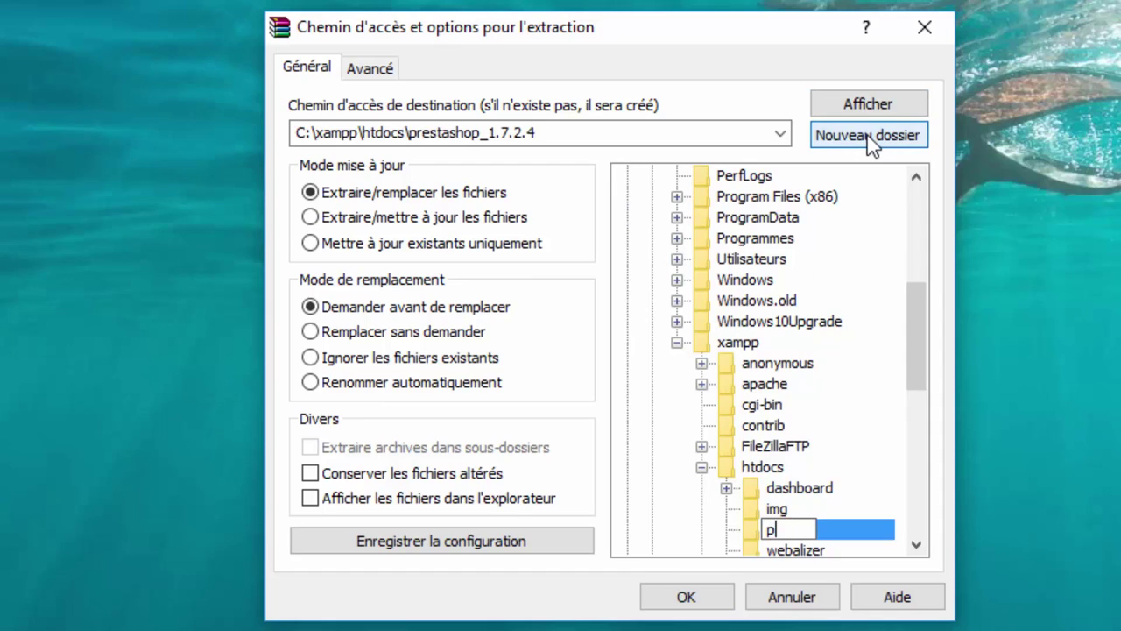
type("estashop")
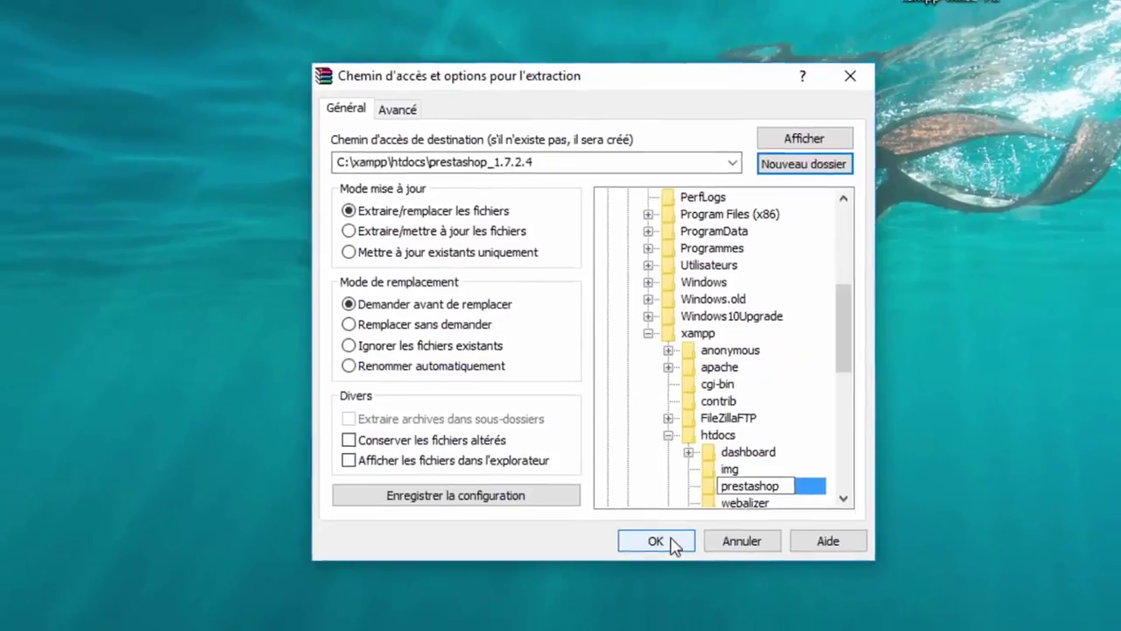
left_click(705, 594)
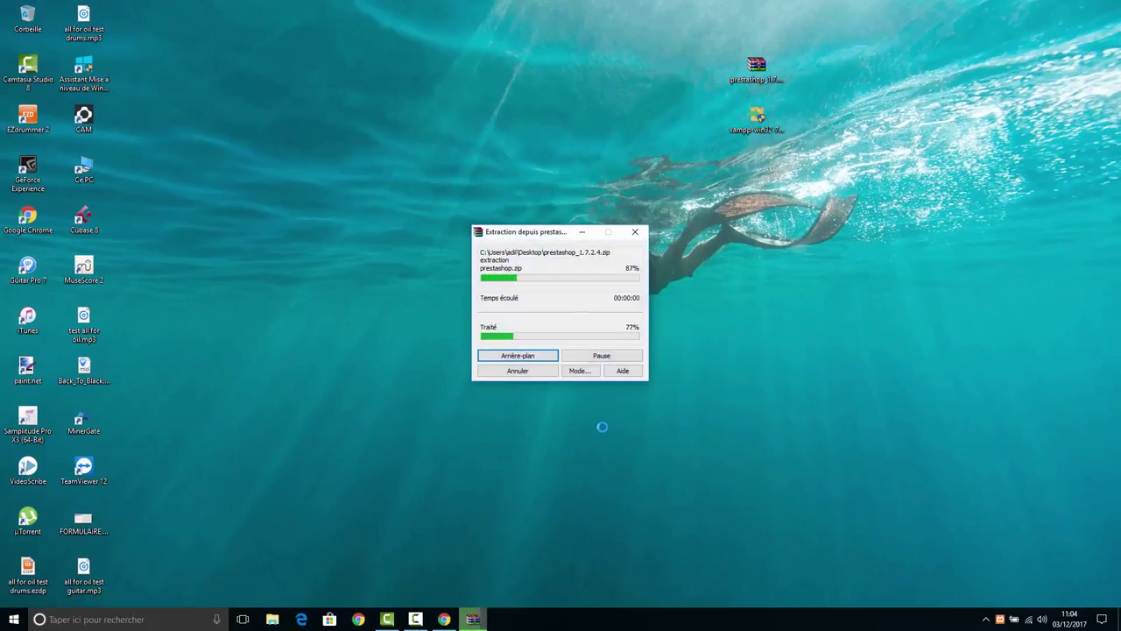
- Switch to Chrome and open localhost in a new tab to load the XAMPP dashboard
left_click(455, 619)
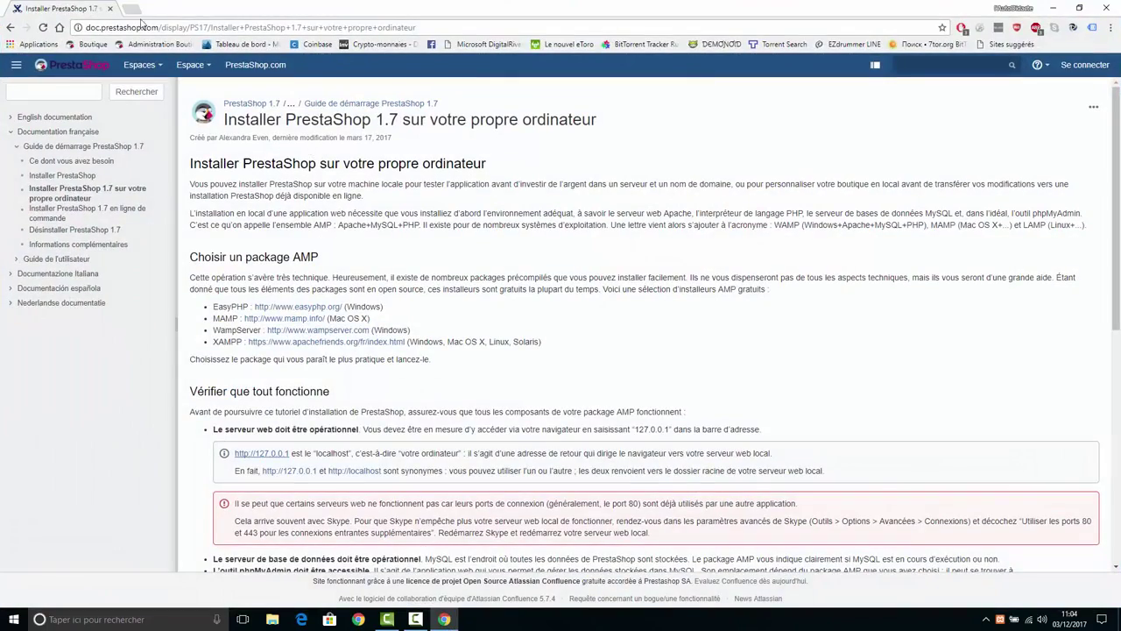
left_click(133, 10)
type("loca")
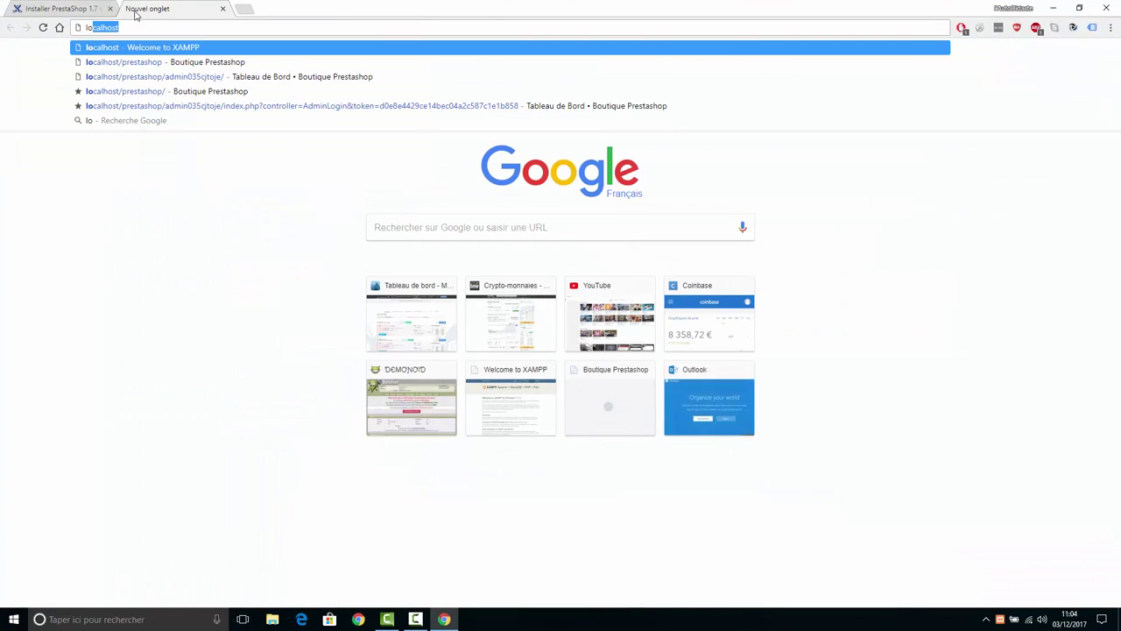
type("lho")
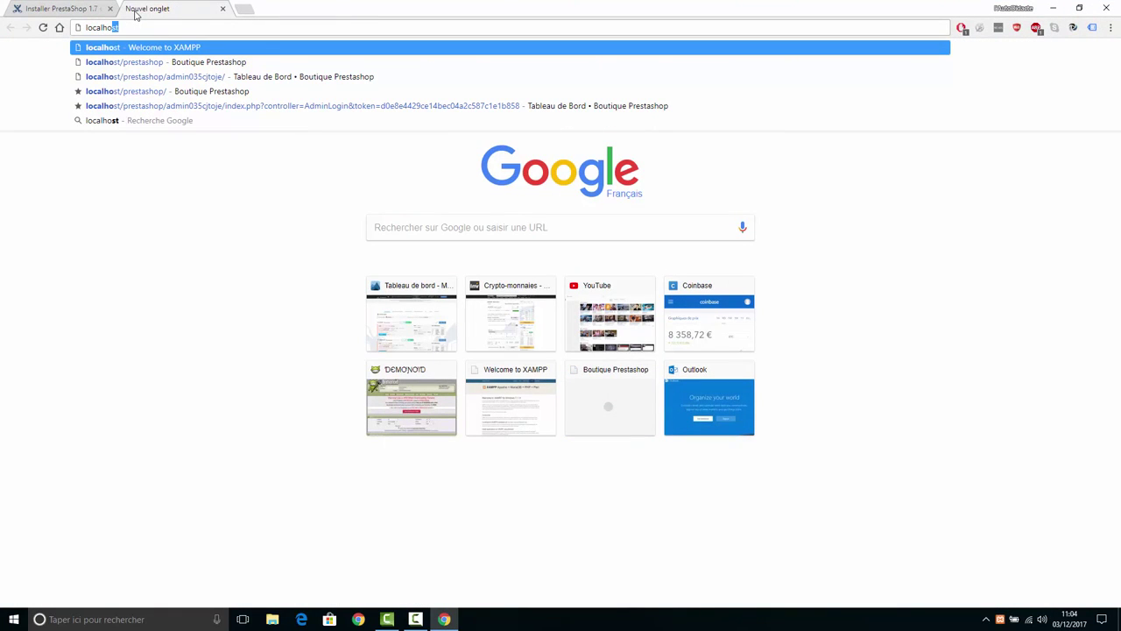
type("st")
key("Return")
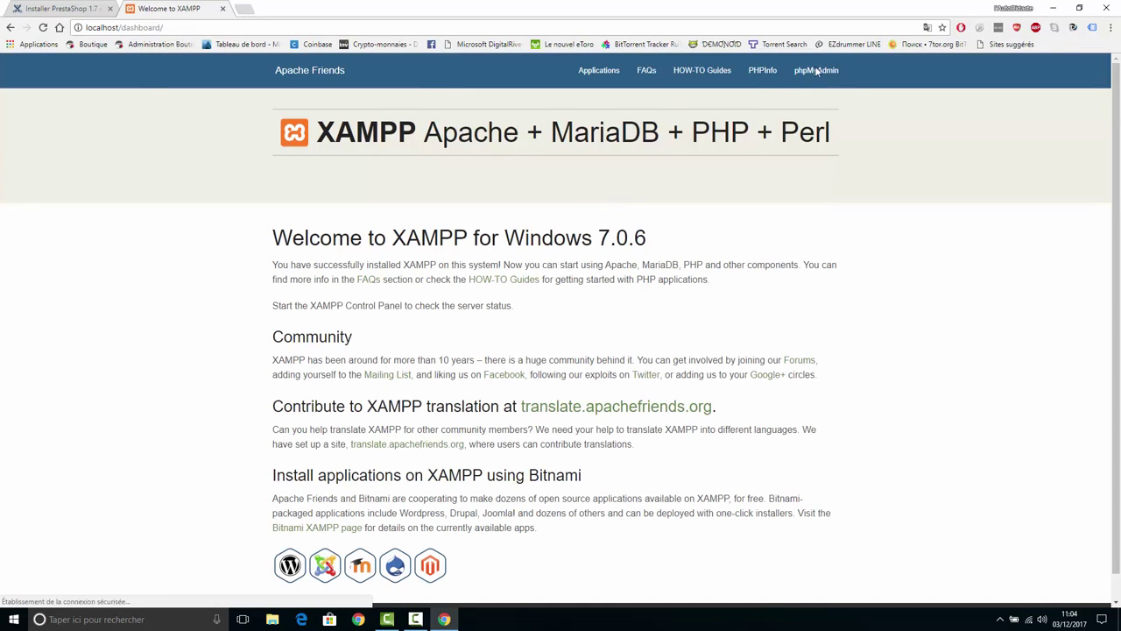
- Open phpMyAdmin from the XAMPP dashboard and create a database named prestashop
left_click(816, 70)
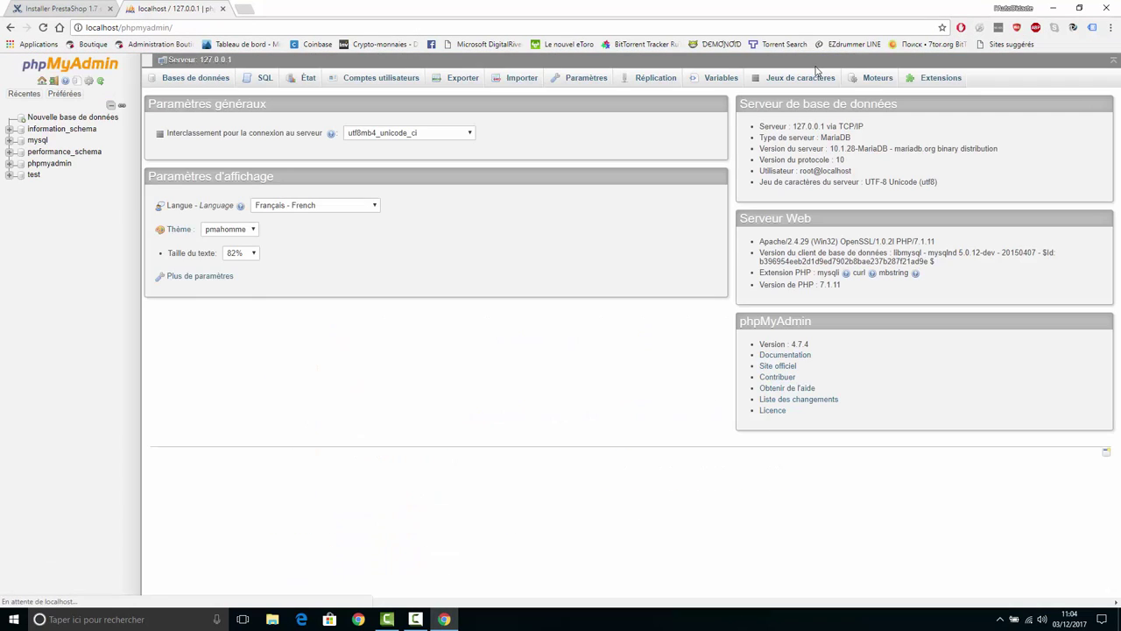
left_click(184, 80)
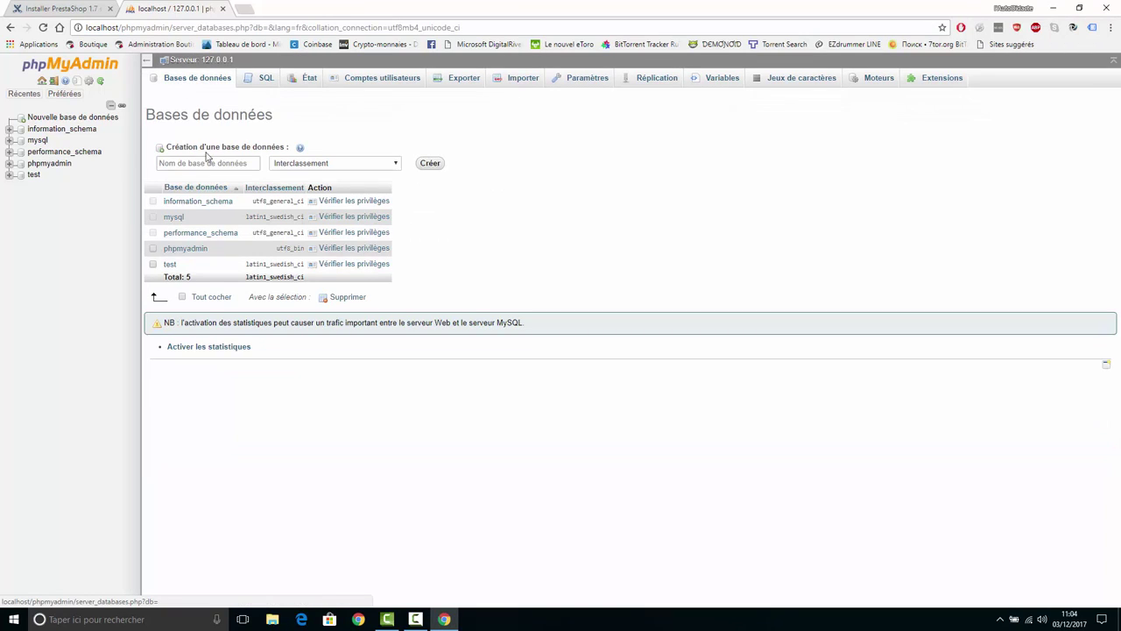
type("pre")
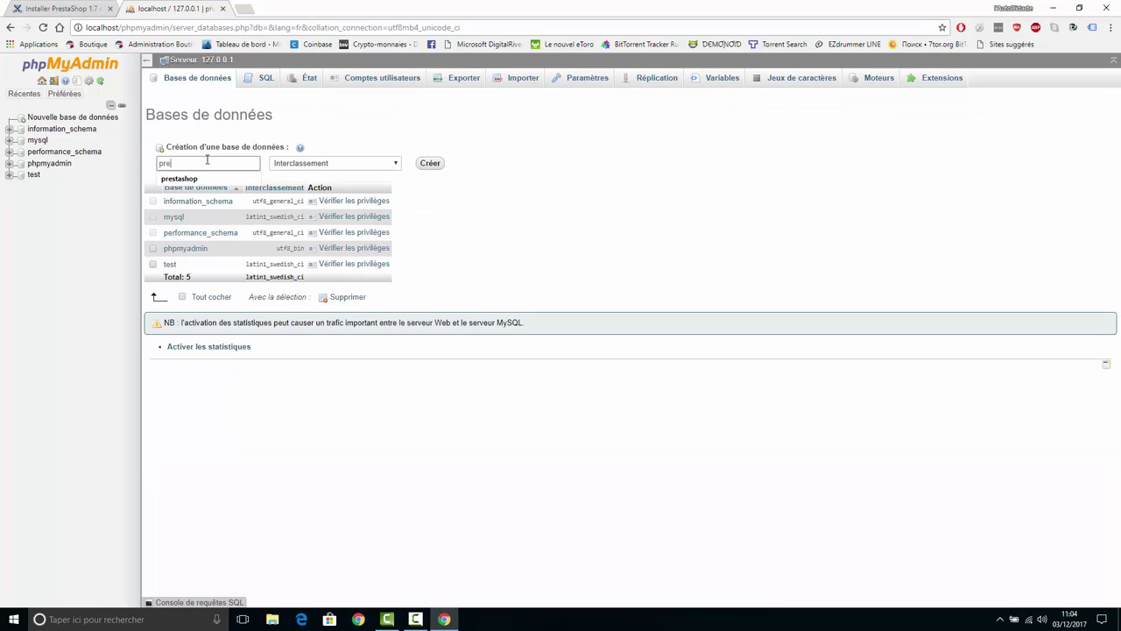
type("stashop")
left_click(429, 164)
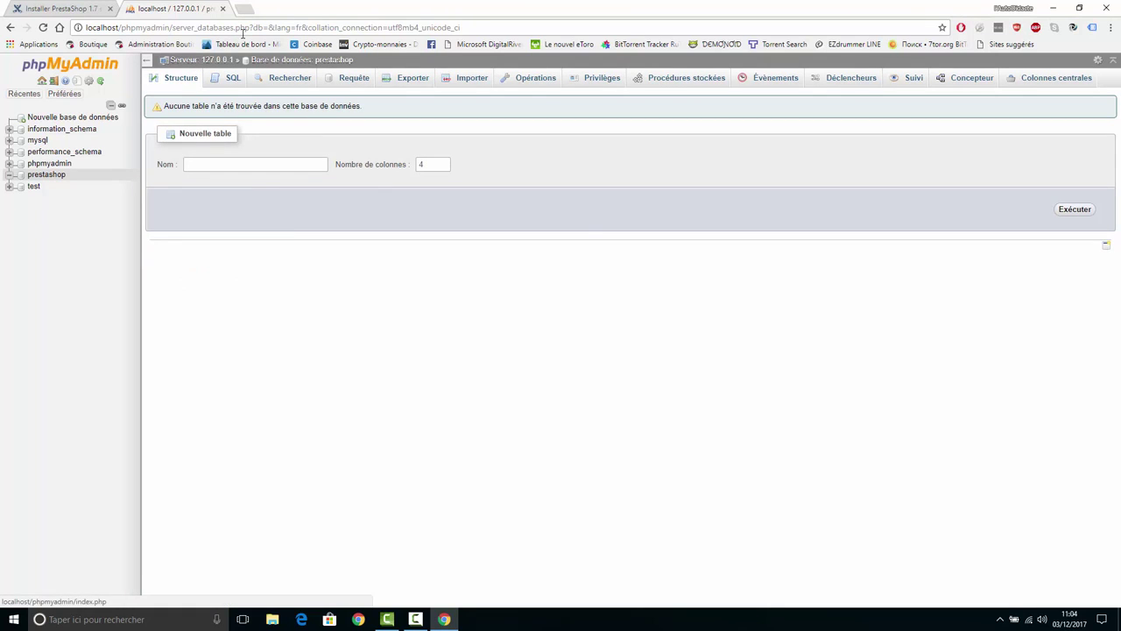
- Load localhost/prestashop in the current browser tab to open the PrestaShop installer
left_click(188, 29)
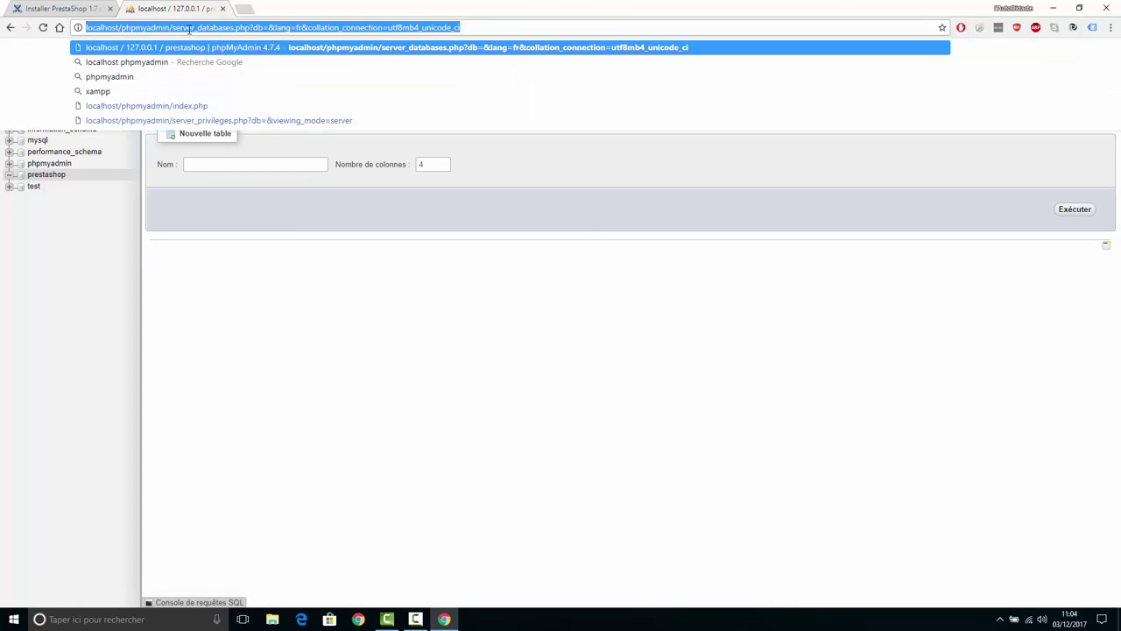
type("localhost")
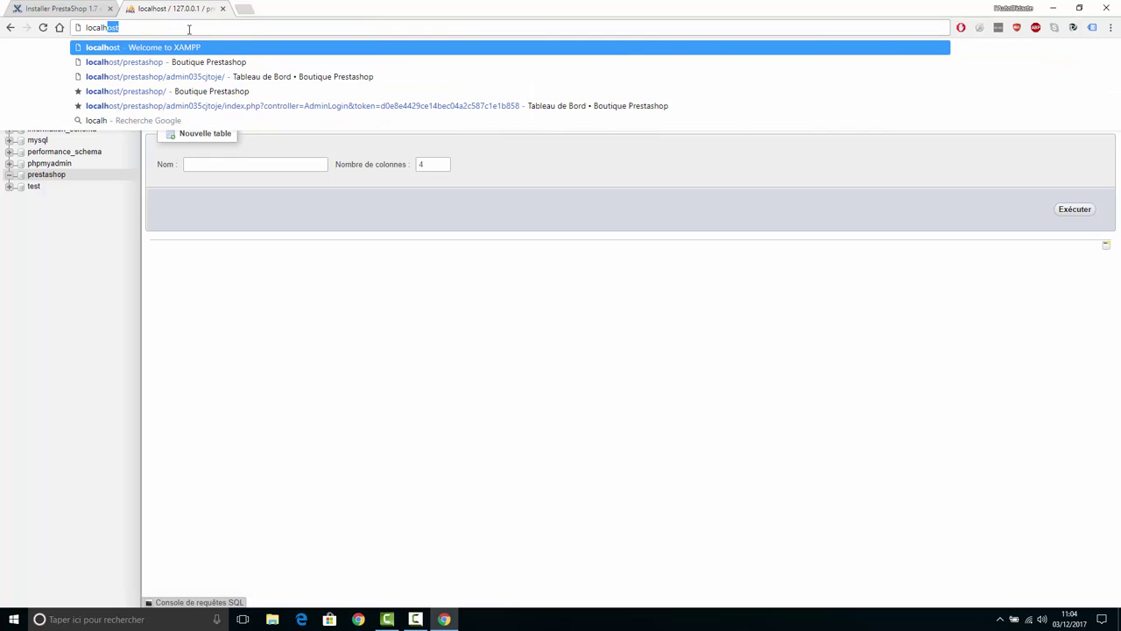
type("/p")
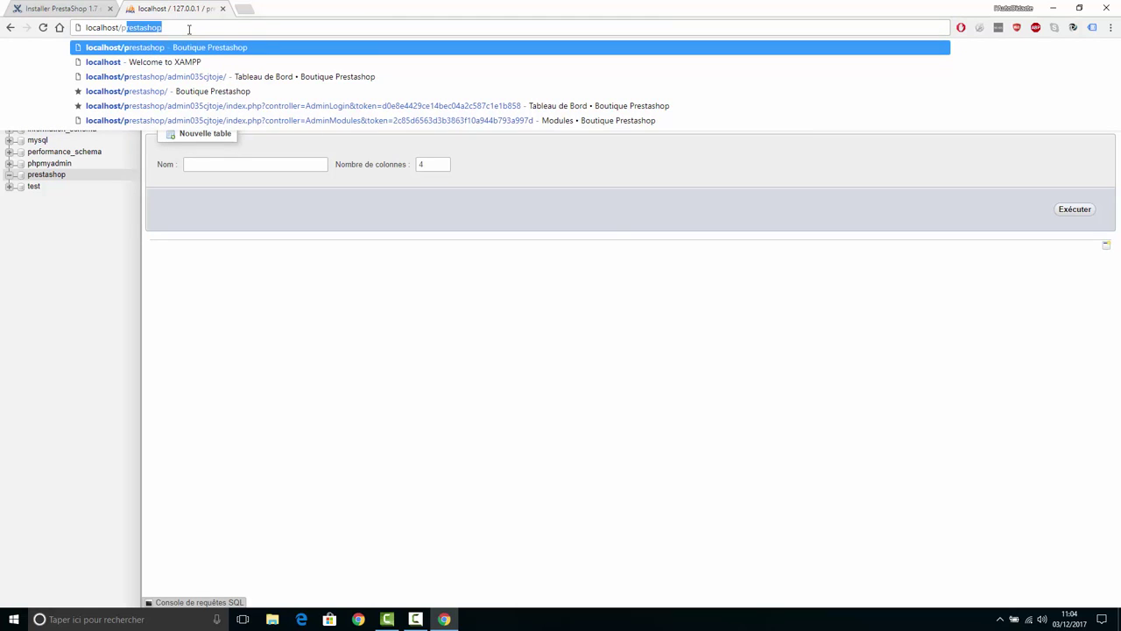
type("resta")
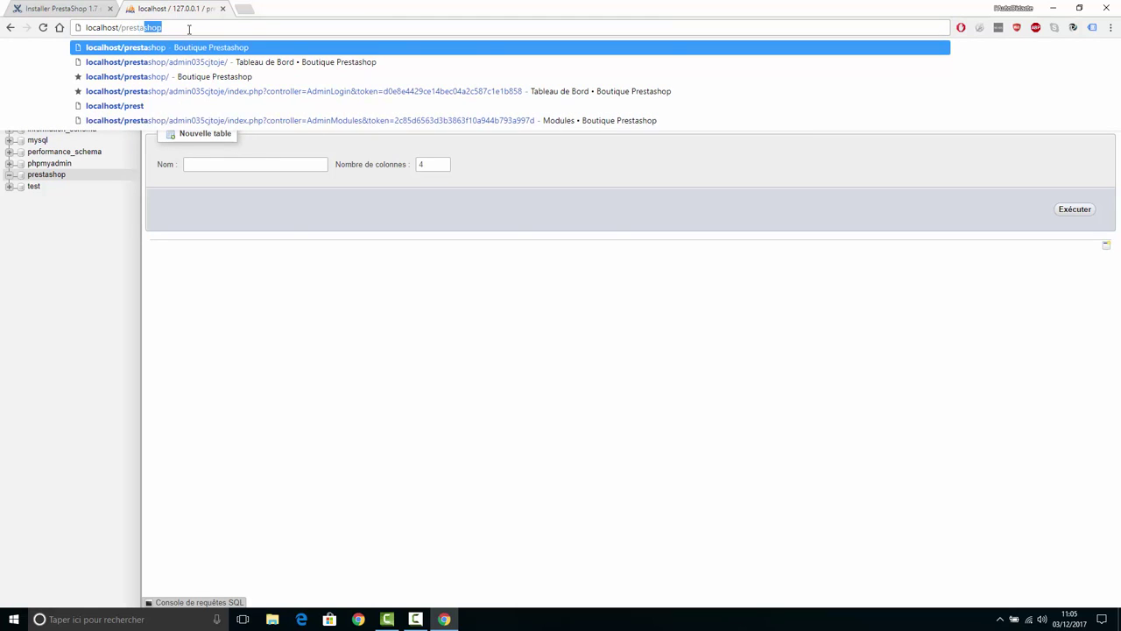
key("Return")
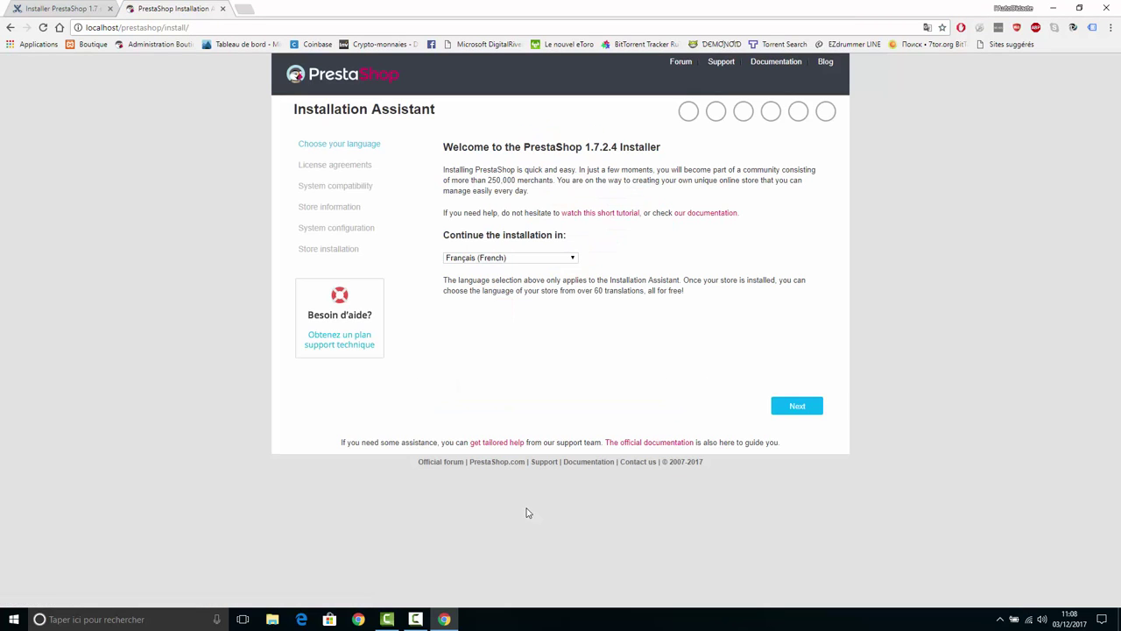
- Continue the installation in Français (French) and accept the licence terms to reach the system compatibility check
left_click(795, 407)
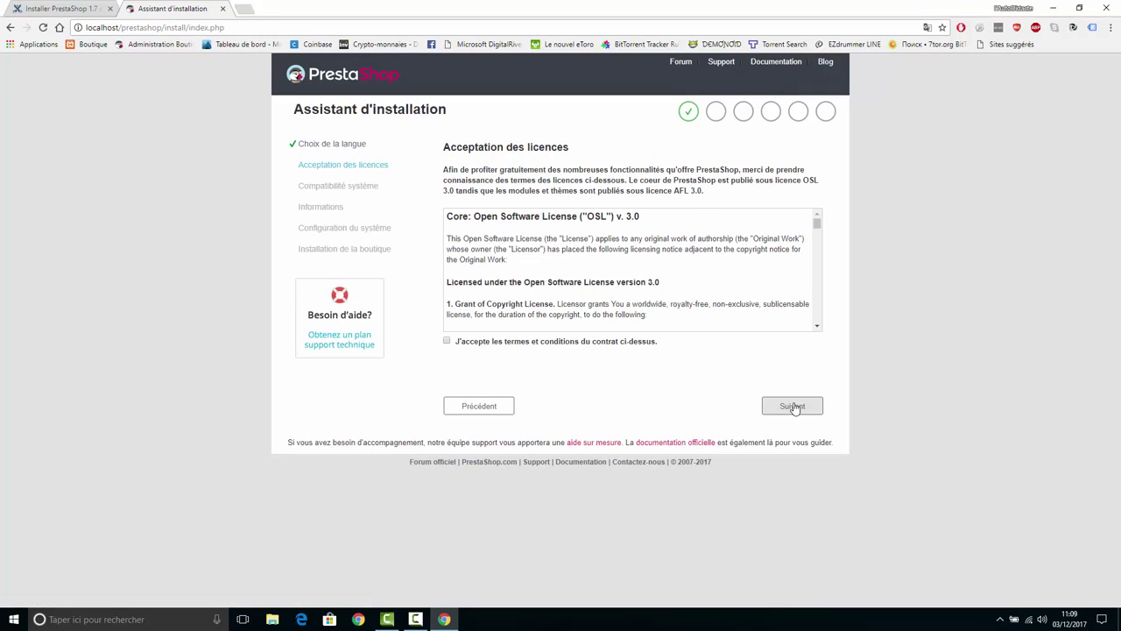
left_click(447, 342)
left_click(789, 410)
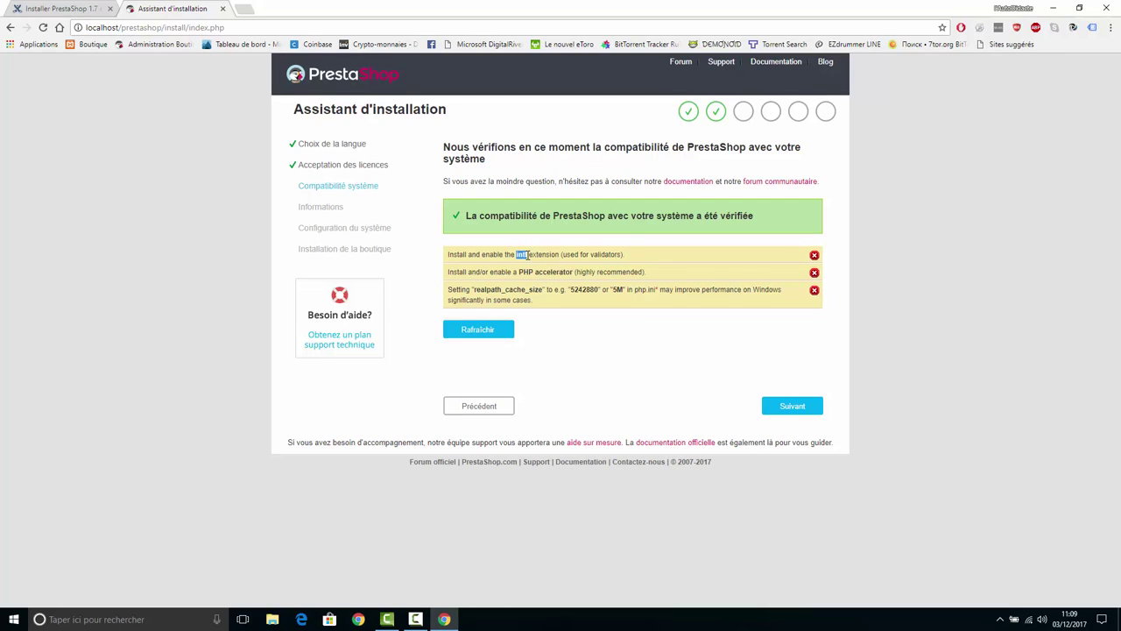
- Bring the XAMPP Control Panel back up and stop the Apache and MySQL modules
left_click(1000, 619)
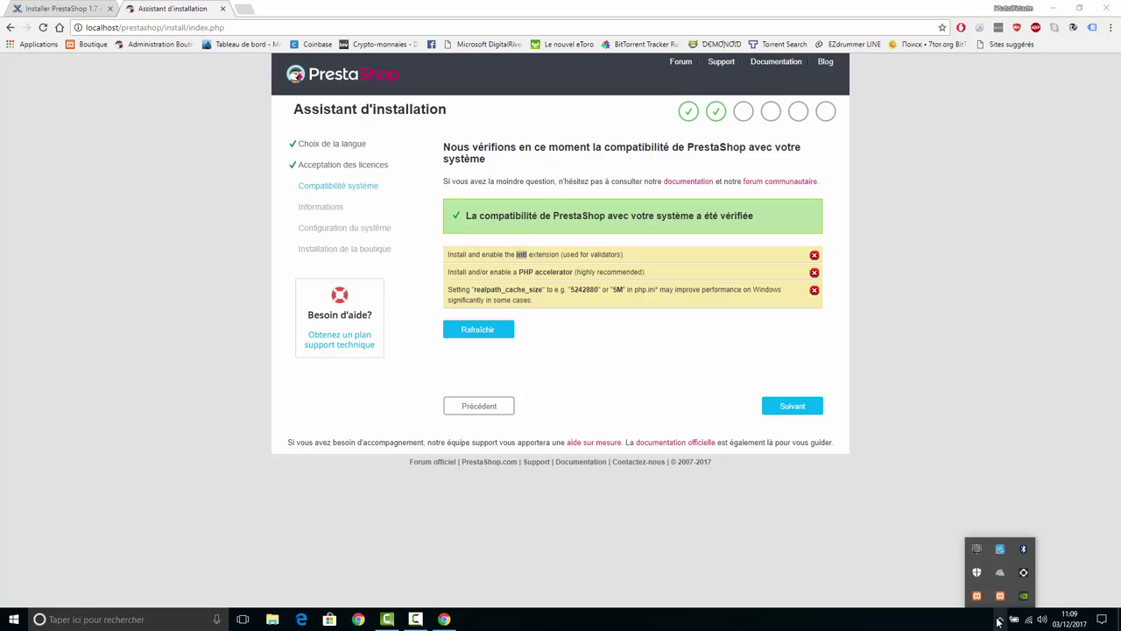
right_click(1000, 602)
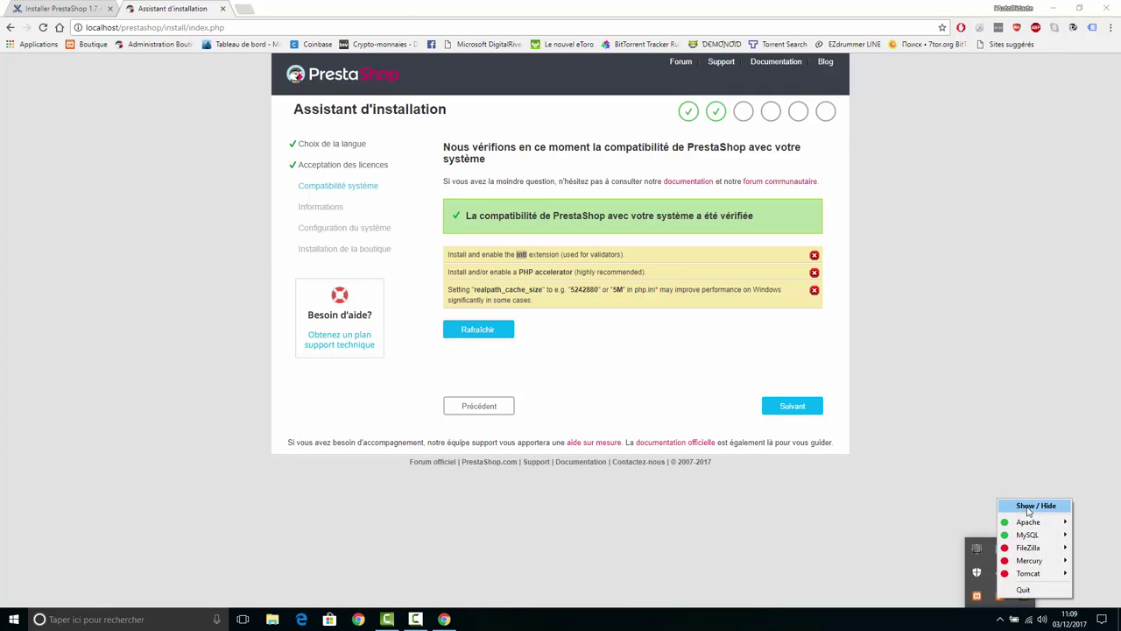
left_click(1029, 509)
left_click(207, 68)
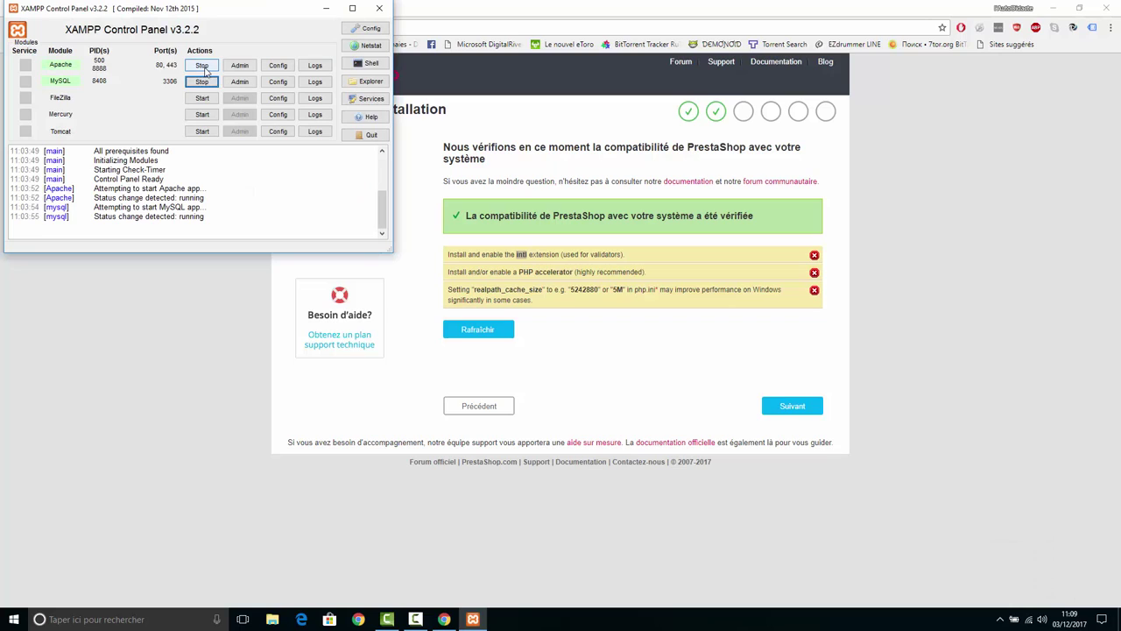
left_click(204, 82)
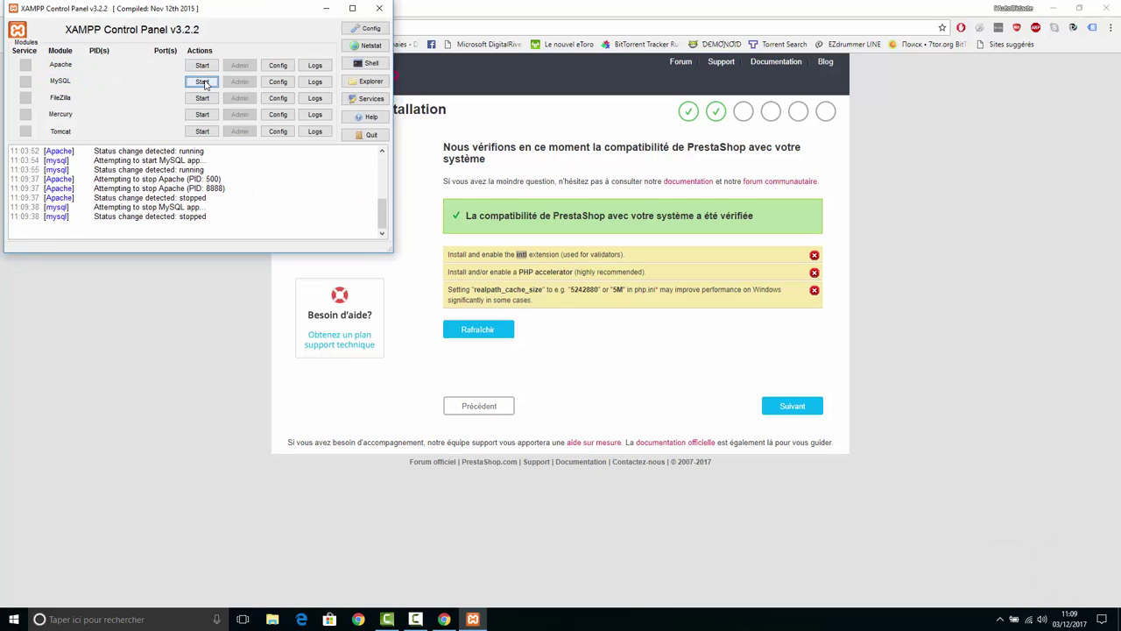
- Open Apache's php.ini, search for intl and uncomment the line extension=php_intl.dll
left_click(277, 66)
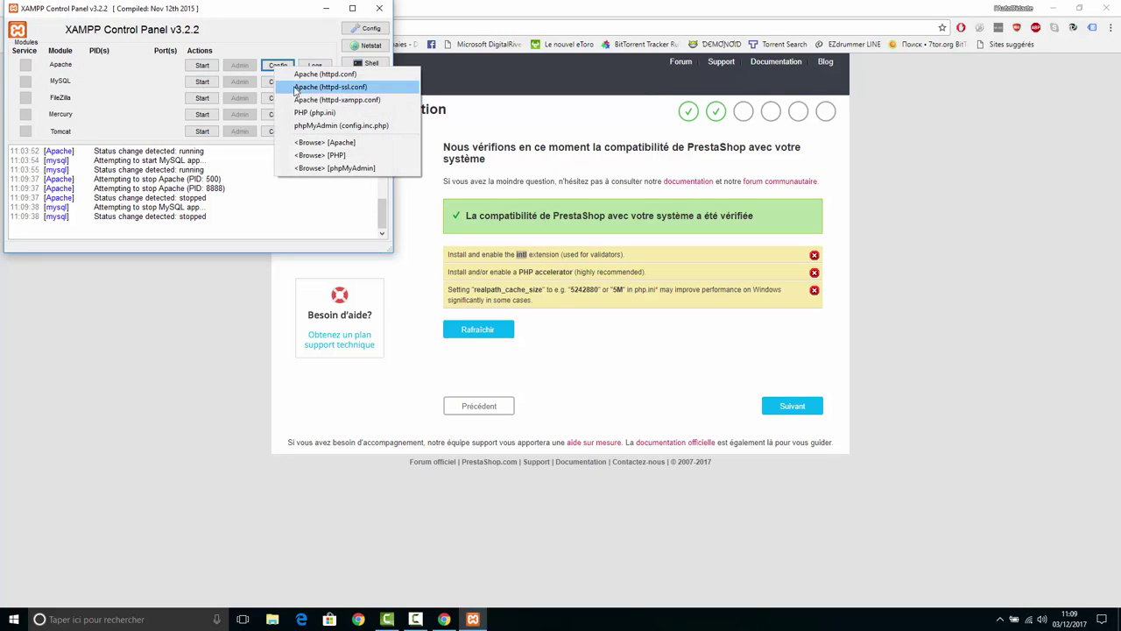
left_click(302, 112)
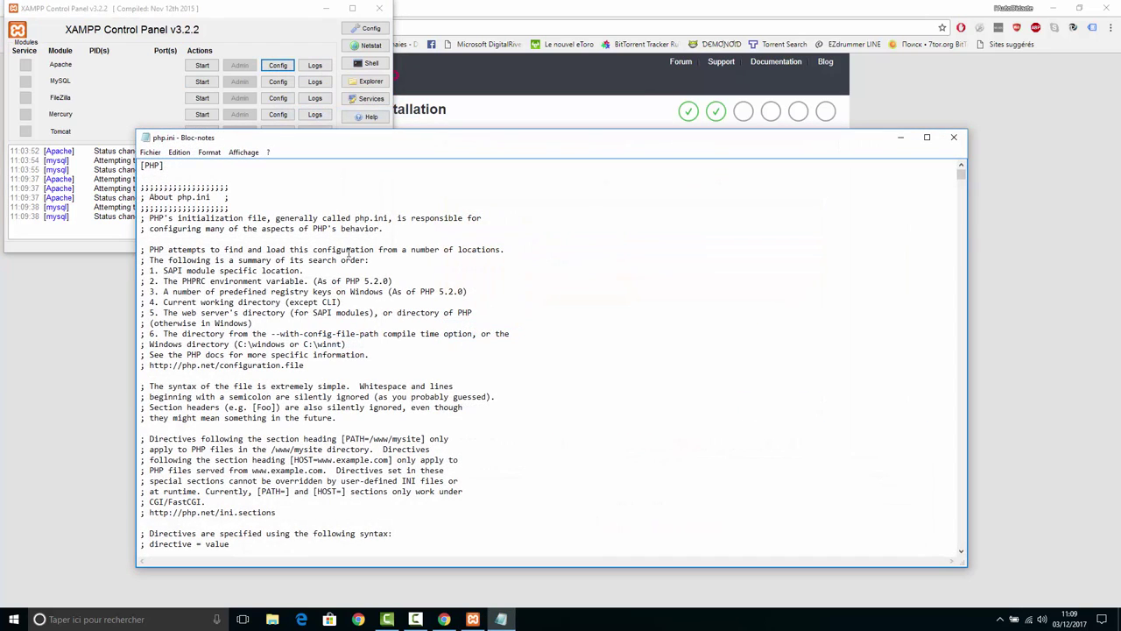
key("ctrl+f")
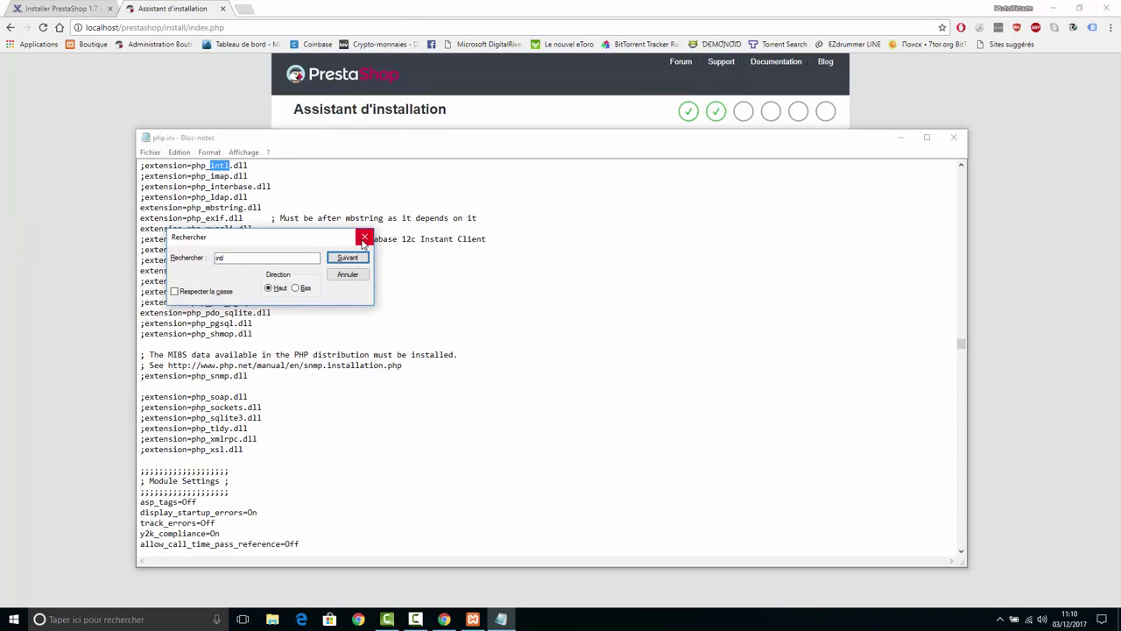
left_click(364, 238)
left_click(147, 165)
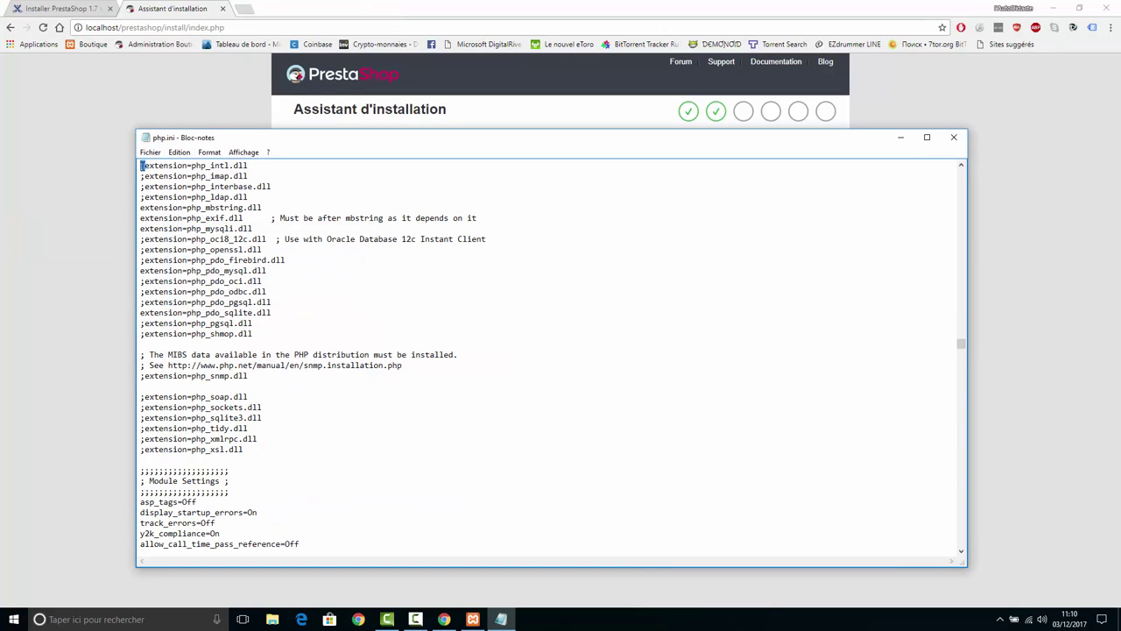
key("BackSpace")
- Save and close php.ini, and start Apache and MySQL again before returning to the installer
left_click(150, 152)
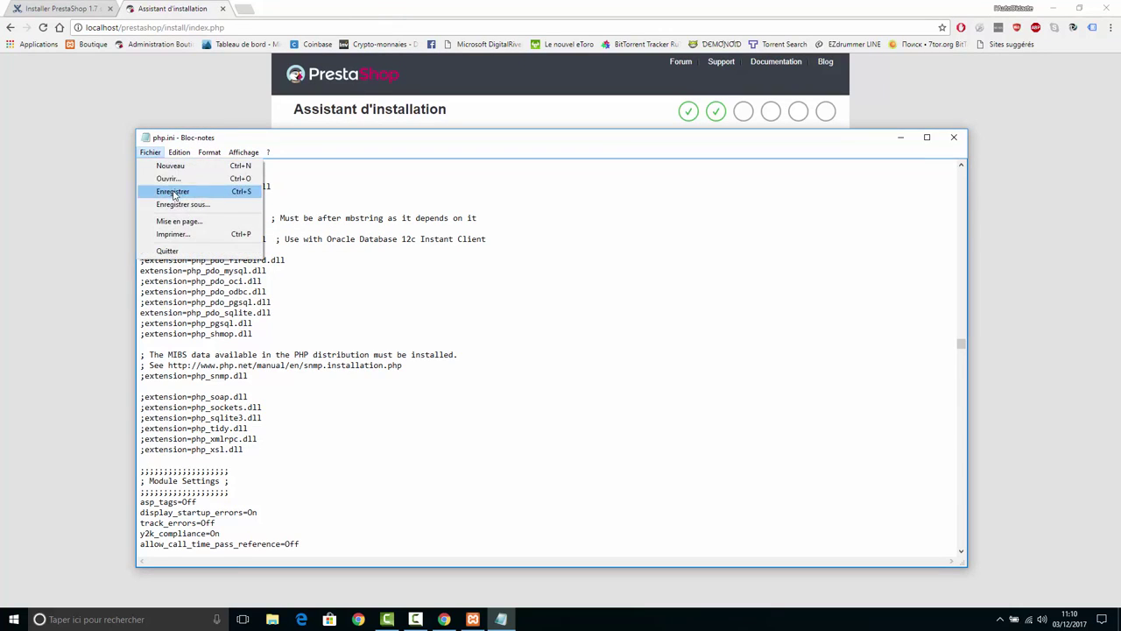
left_click(162, 191)
left_click(954, 136)
left_click(473, 619)
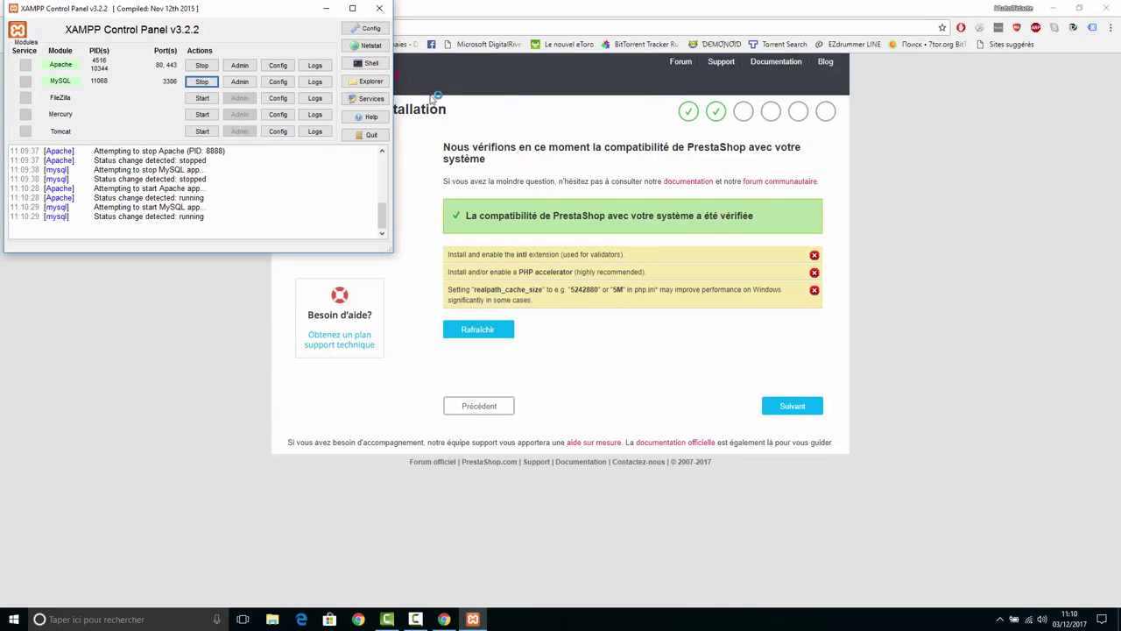
left_click(515, 94)
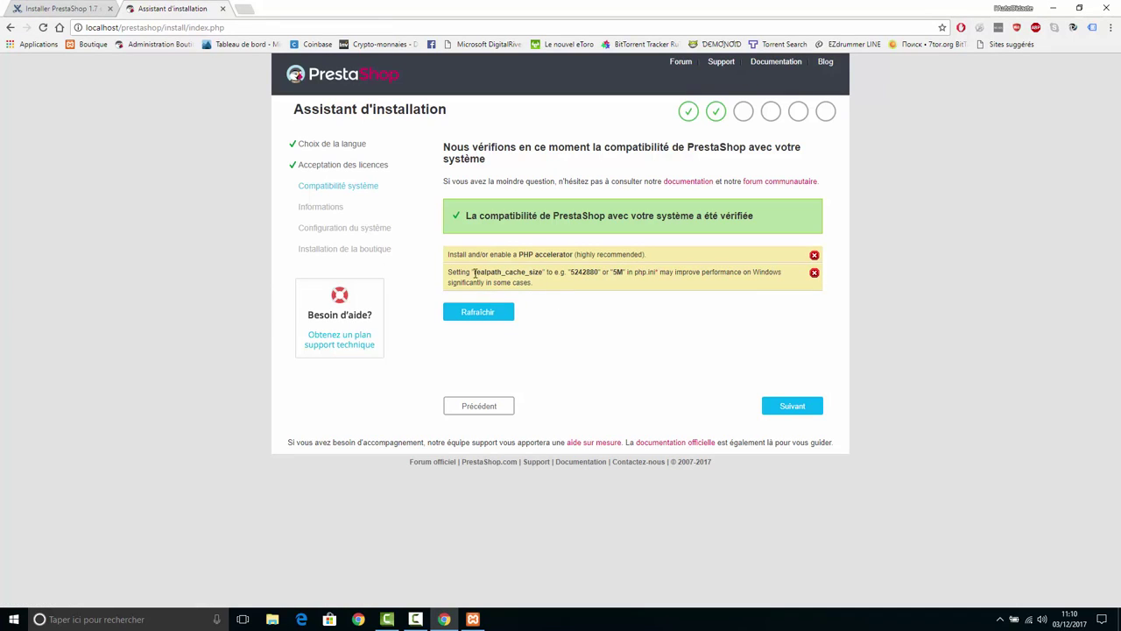
- Copy the setting name realpath_cache_size from the installer's compatibility warning
left_click_drag(474, 273, 544, 272)
right_click(543, 272)
left_click(561, 281)
- Stop Apache and MySQL in XAMPP, and search php.ini for the copied realpath_cache_size setting
left_click(474, 619)
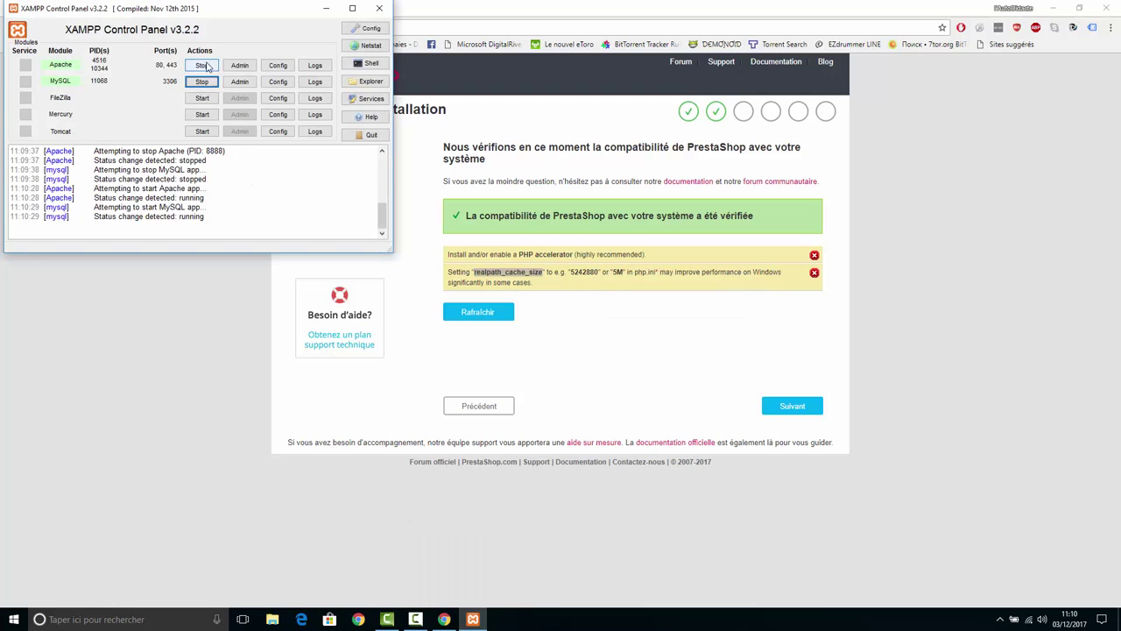
left_click(275, 69)
left_click(281, 109)
key("ctrl+f")
key("ctrl+v")
left_click(348, 258)
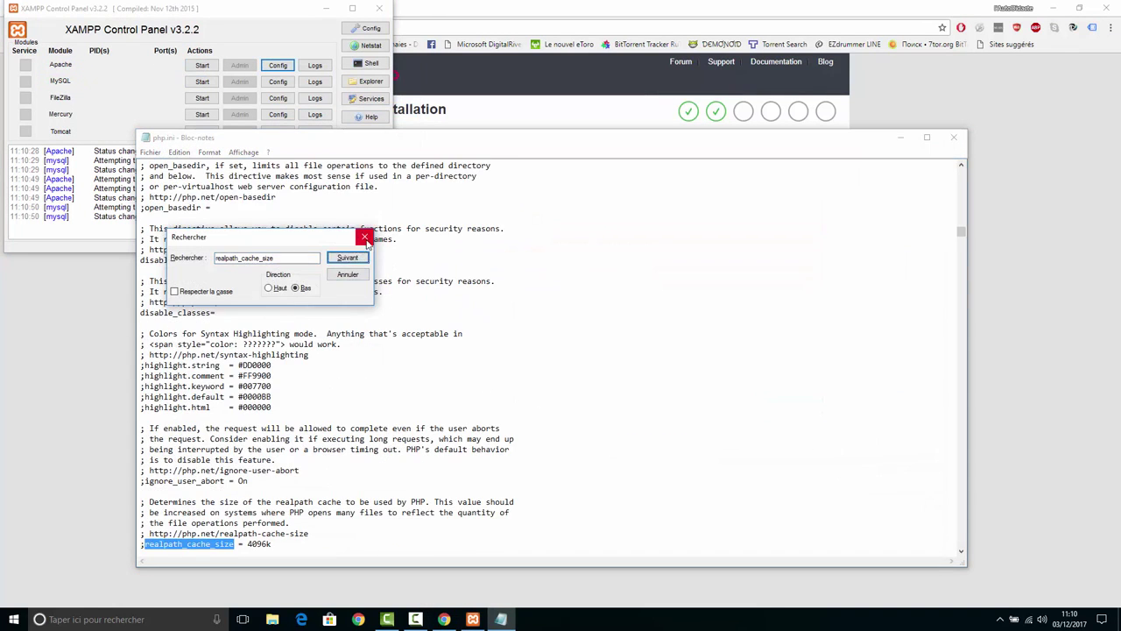
- Set realpath_cache_size to 5M in php.ini, and restart Apache and MySQL with the edited file
left_click(367, 239)
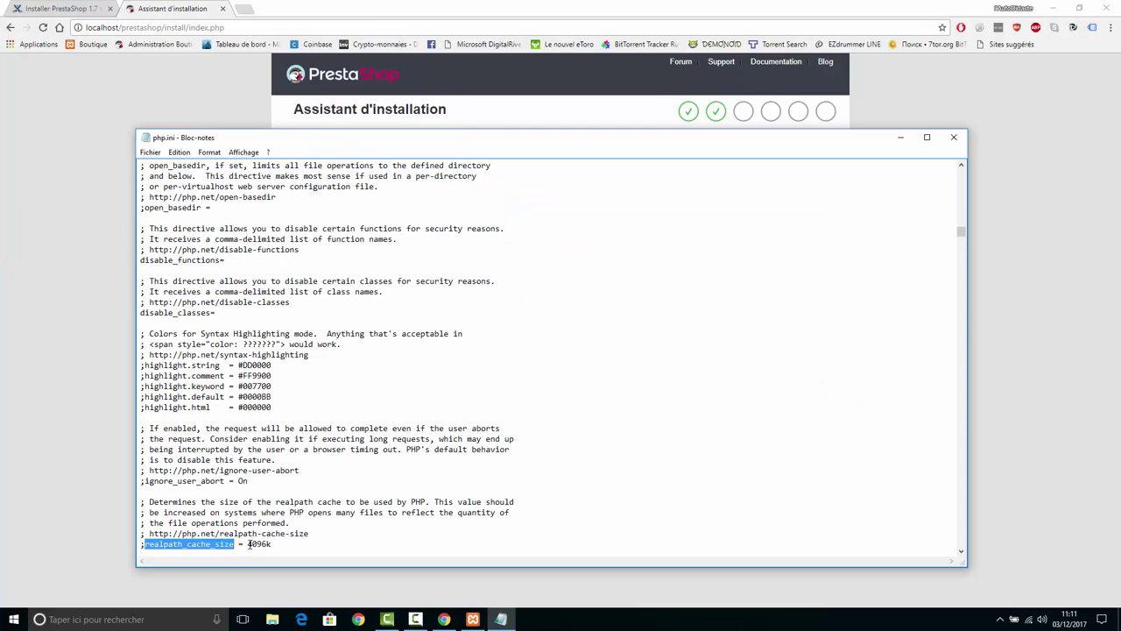
double_click(258, 544)
type("5M")
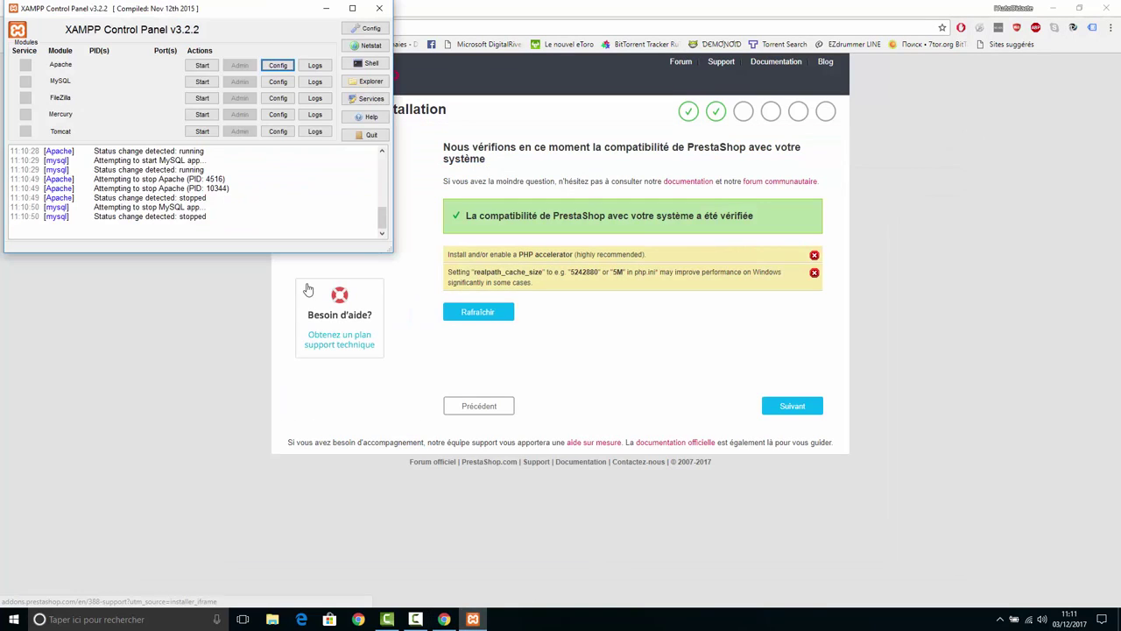
left_click(203, 82)
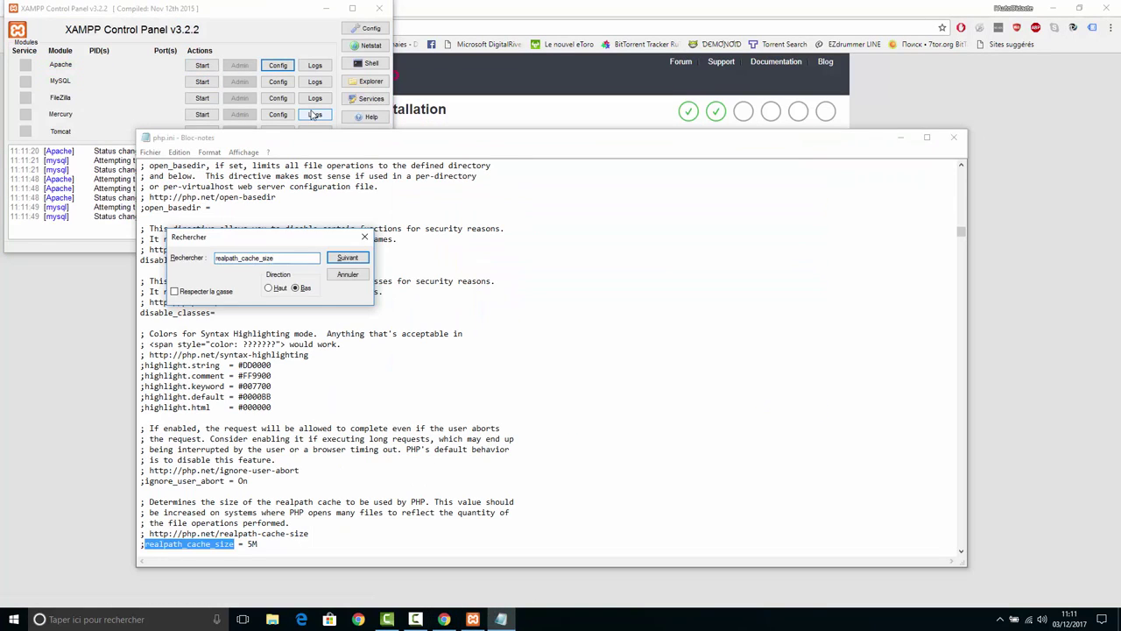
- Uncomment the realpath_cache_size line in php.ini by removing its leading semicolon
left_click(367, 238)
left_click(141, 544)
key("Delete")
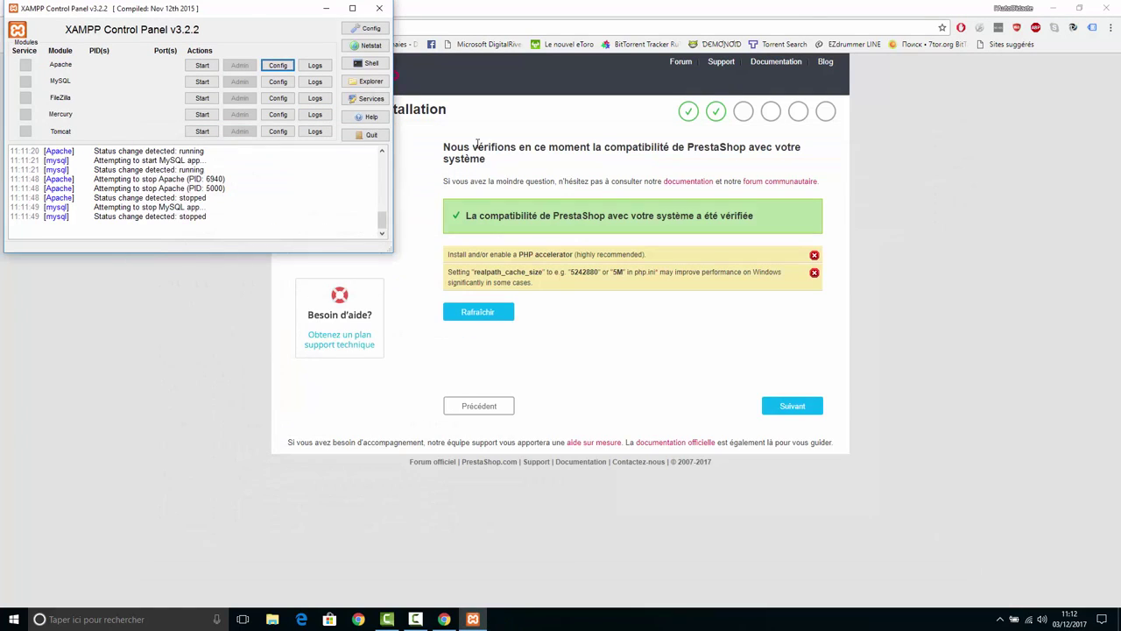
- Start Apache and MySQL again, close the XAMPP Control Panel and refresh the installer's compatibility check
left_click(203, 83)
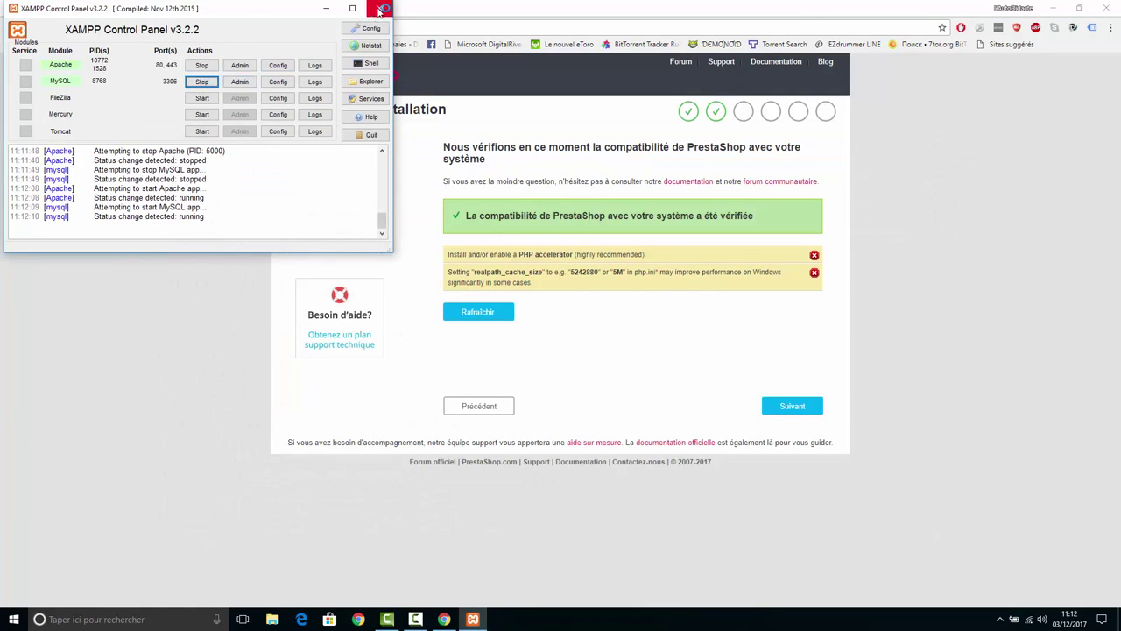
left_click(380, 8)
left_click(482, 313)
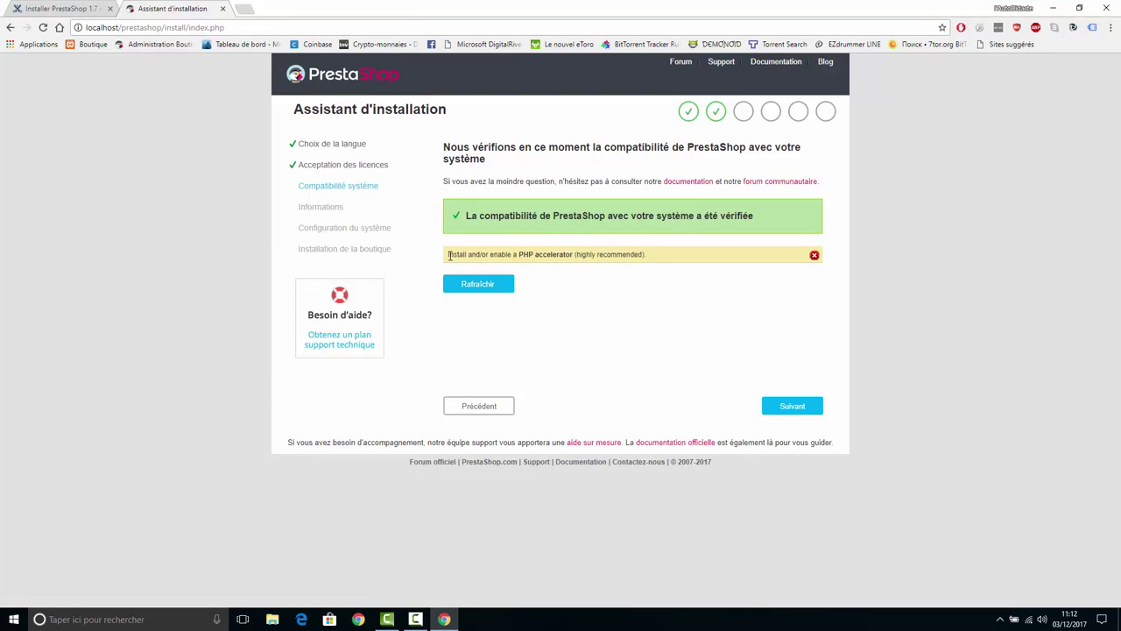
- Skip the PHP accelerator recommendation and continue to the store information page
left_click_drag(449, 255, 659, 263)
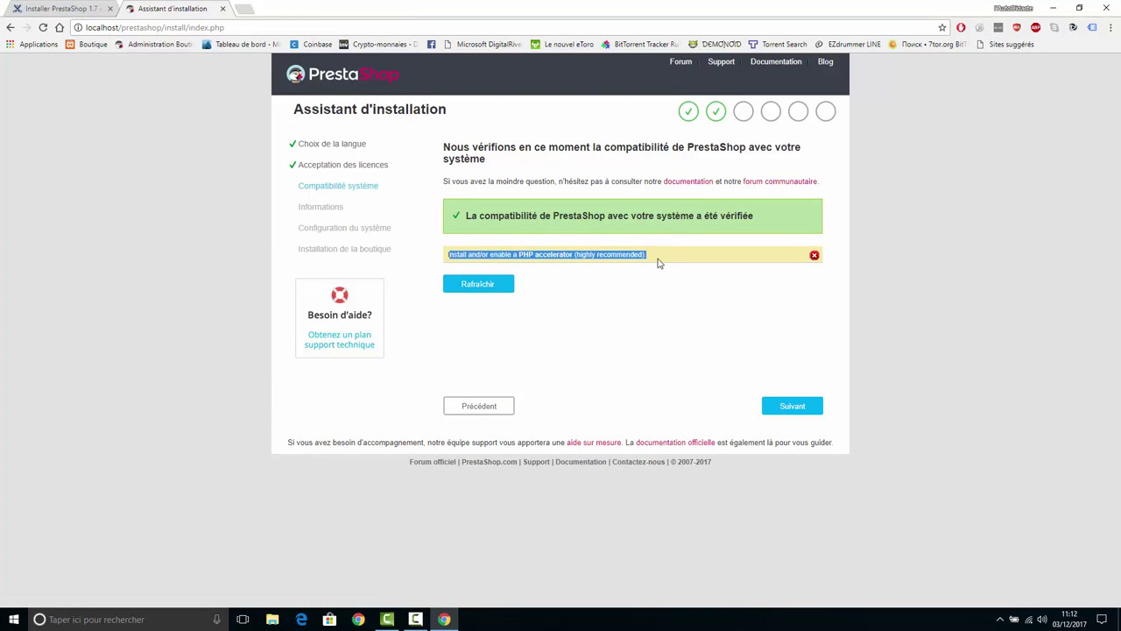
left_click(815, 256)
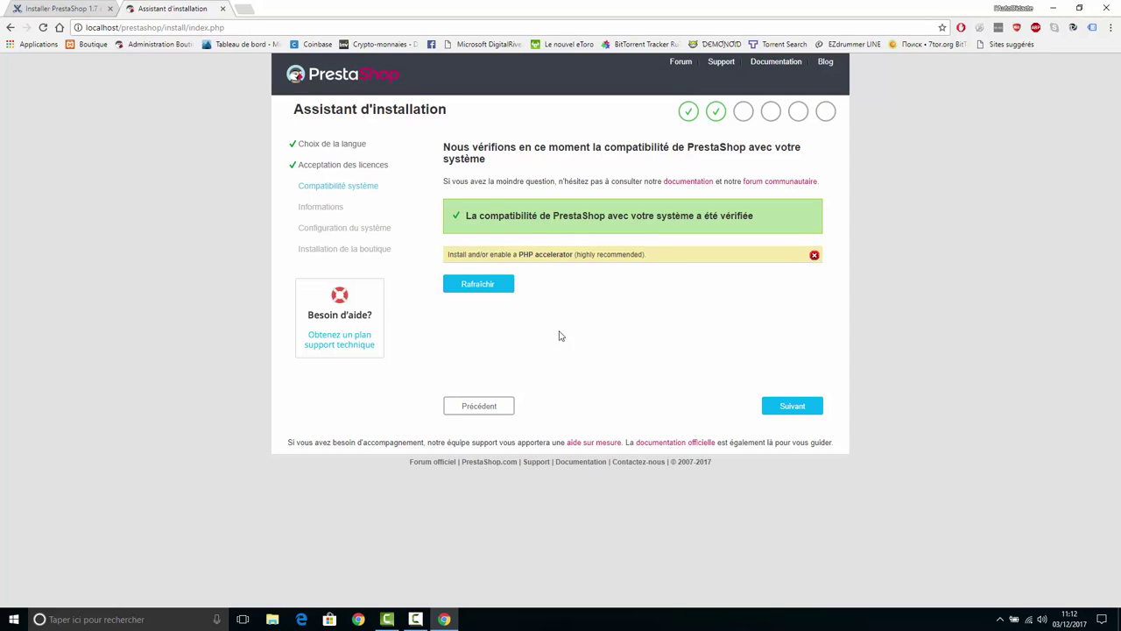
left_click(794, 408)
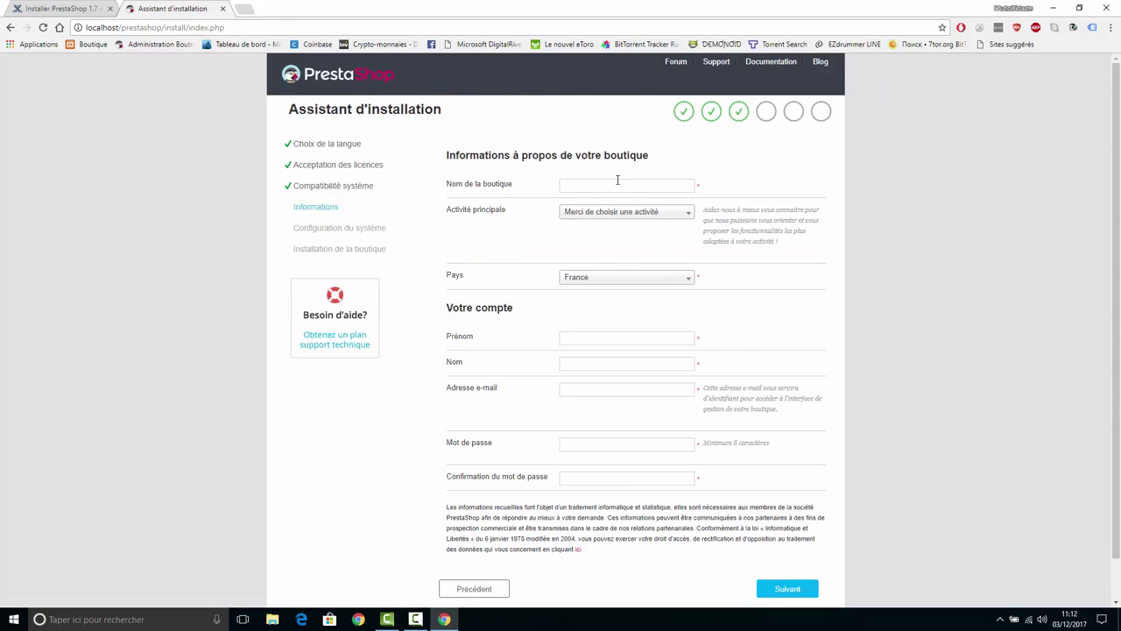
- Name the store "Boutique test" and set its main activity to Informatique et logiciels
left_click(617, 184)
type("Boutiqu")
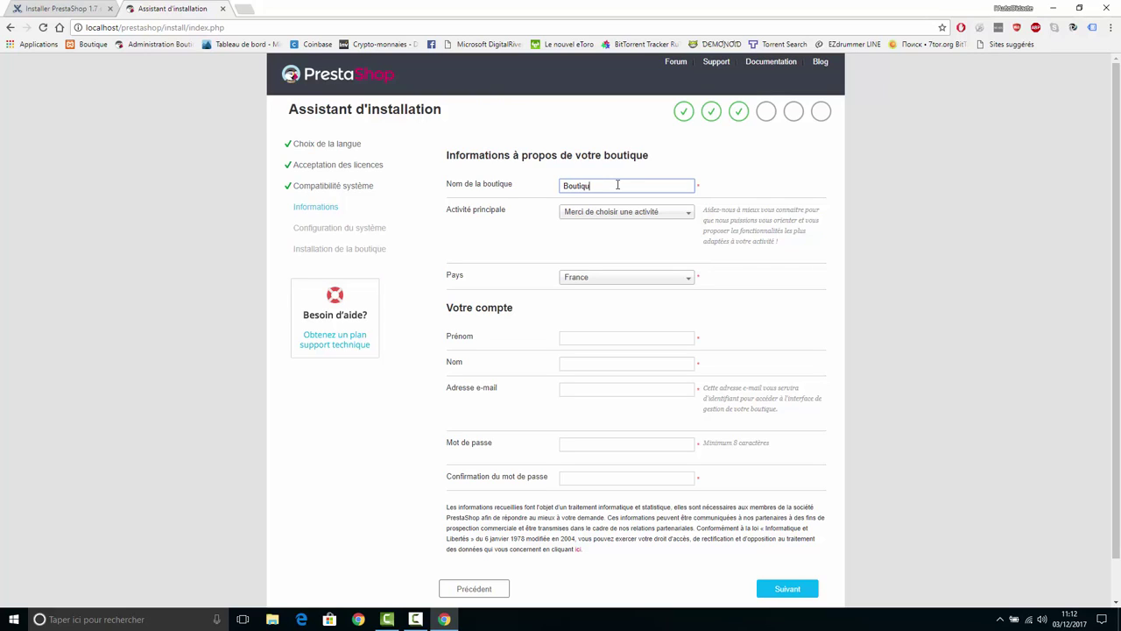
type("e test")
left_click(622, 213)
type("in")
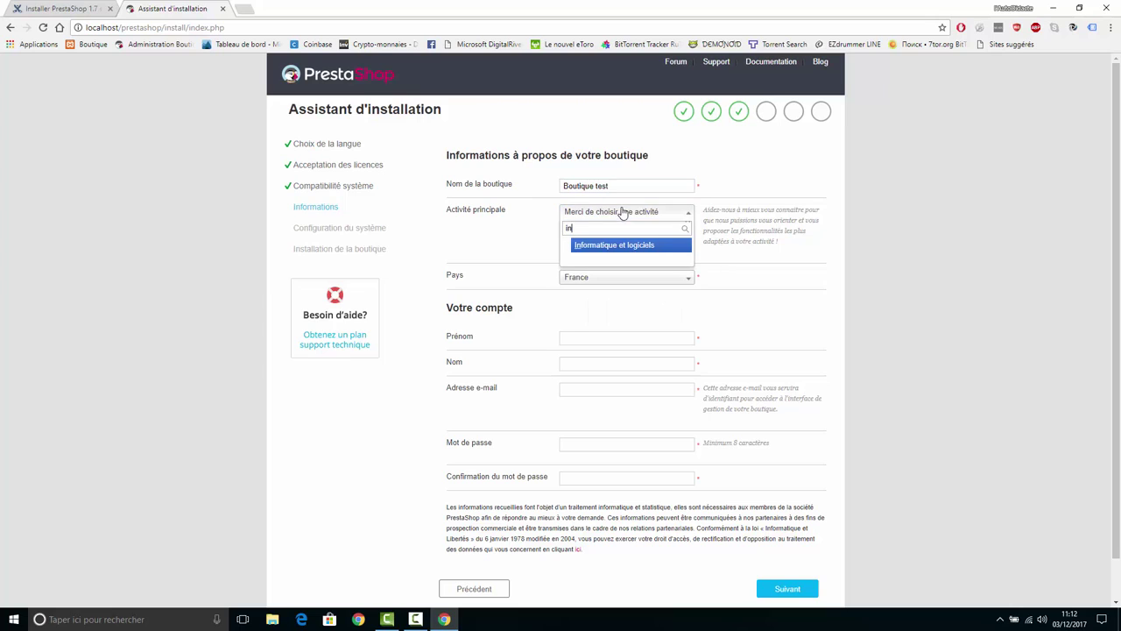
left_click(623, 249)
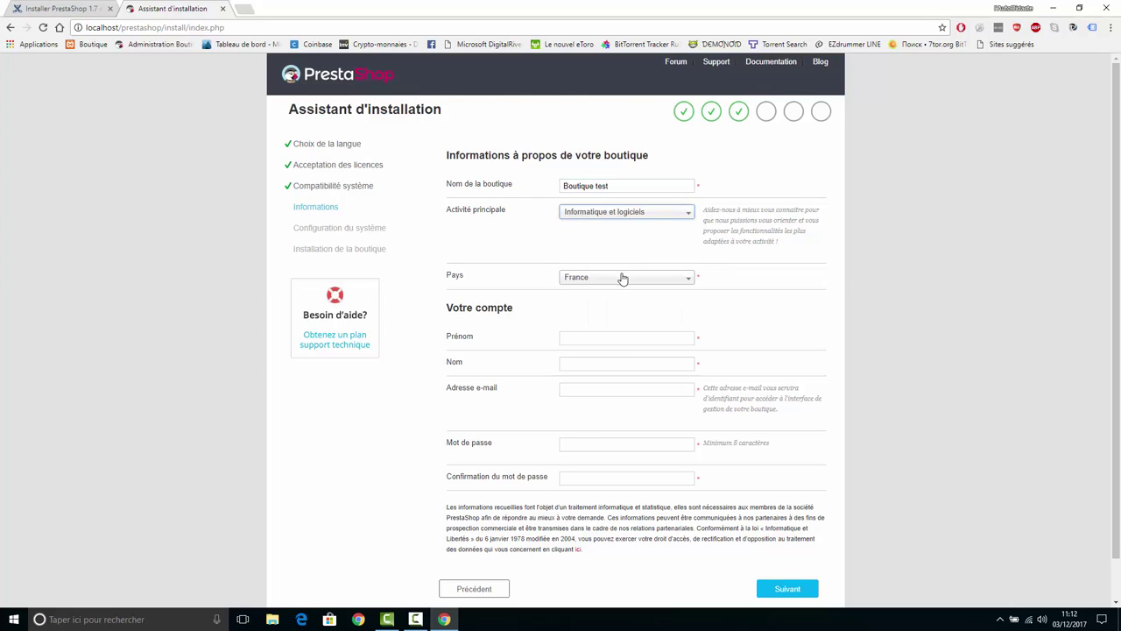
- Set the store's country to Morocco
left_click(622, 277)
type("mar")
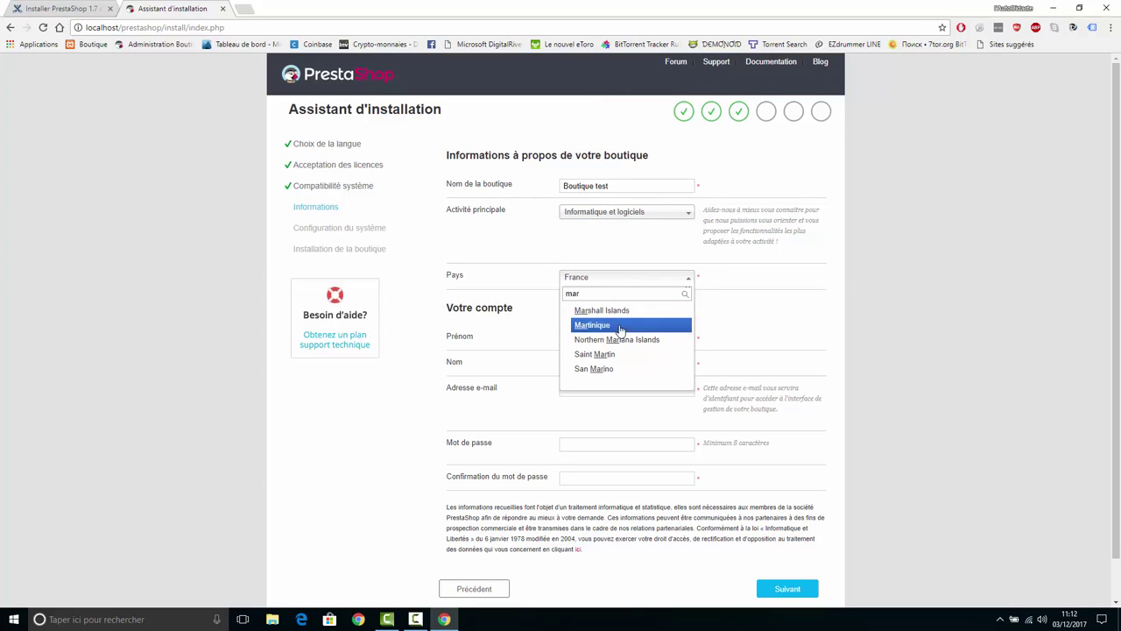
key("BackSpace")
key("BackSpace")
type("o")
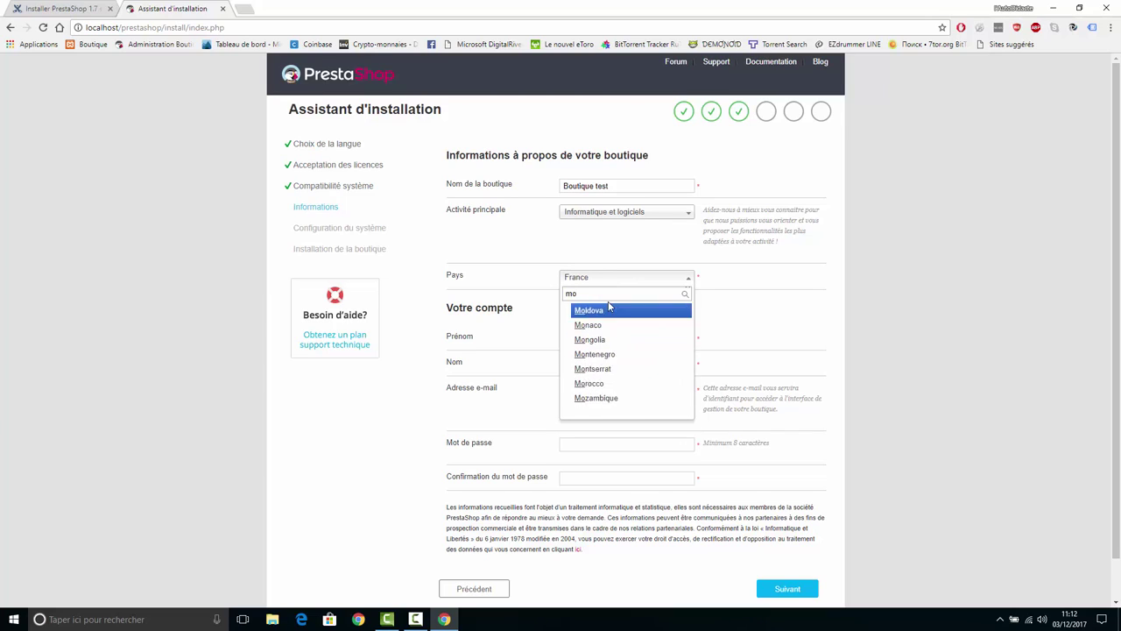
type("r")
key("Return")
- Fill in the account owner's first name, last name and e-mail address
left_click(578, 339)
type("Ad")
left_click(576, 353)
left_click(577, 366)
type("Sasse")
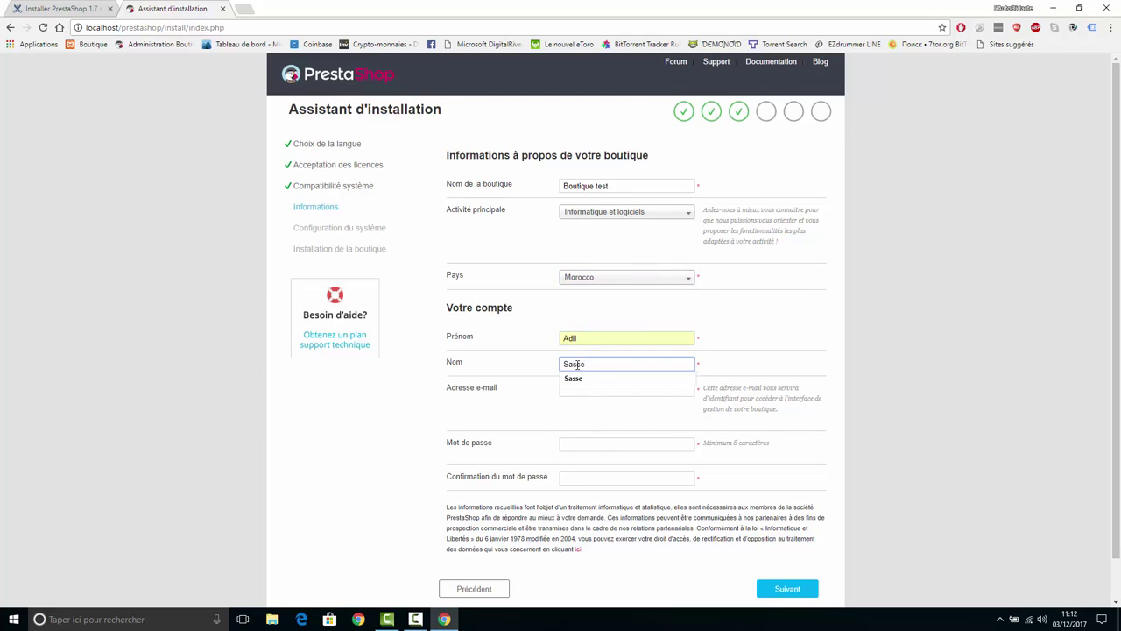
left_click(584, 390)
type("ad")
left_click(585, 404)
- Enter the account password and repeat it in the password confirmation
left_click(588, 449)
type("•••••••••••")
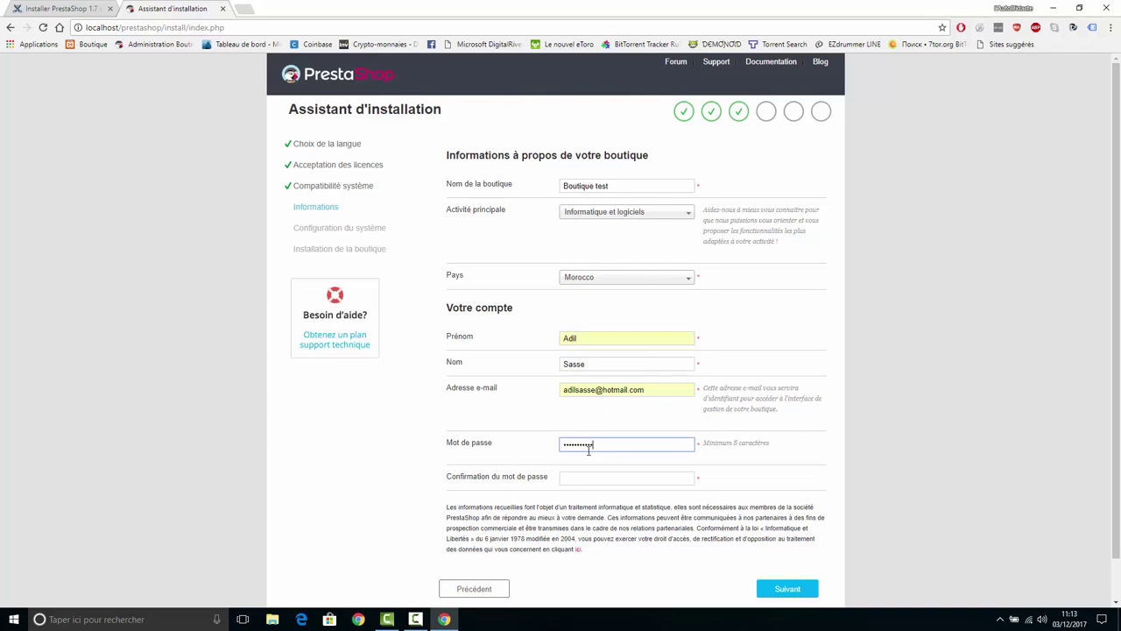
left_click(583, 480)
type("•••••••")
- Test the connection to the prestashop database on the system configuration page and start the store installation
left_click(787, 594)
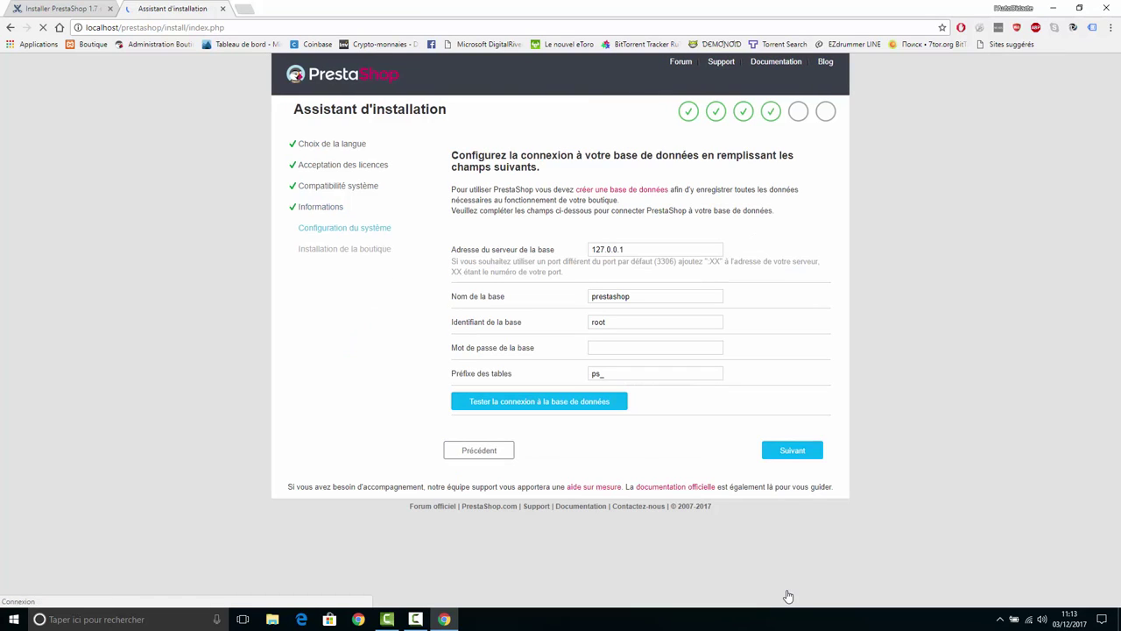
left_click(513, 405)
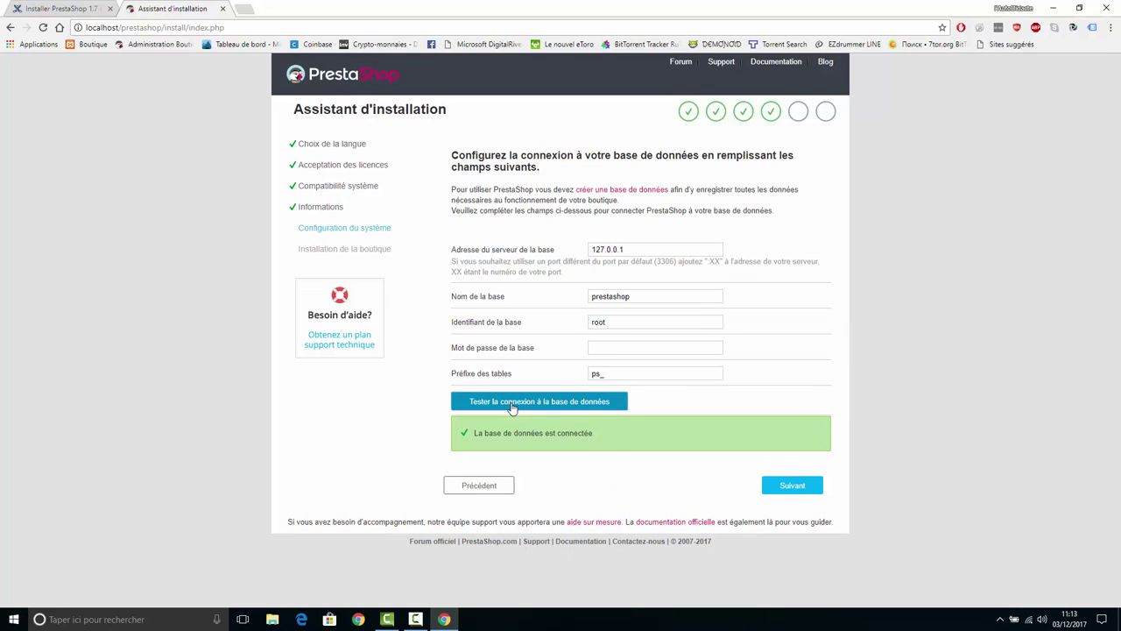
left_click(796, 492)
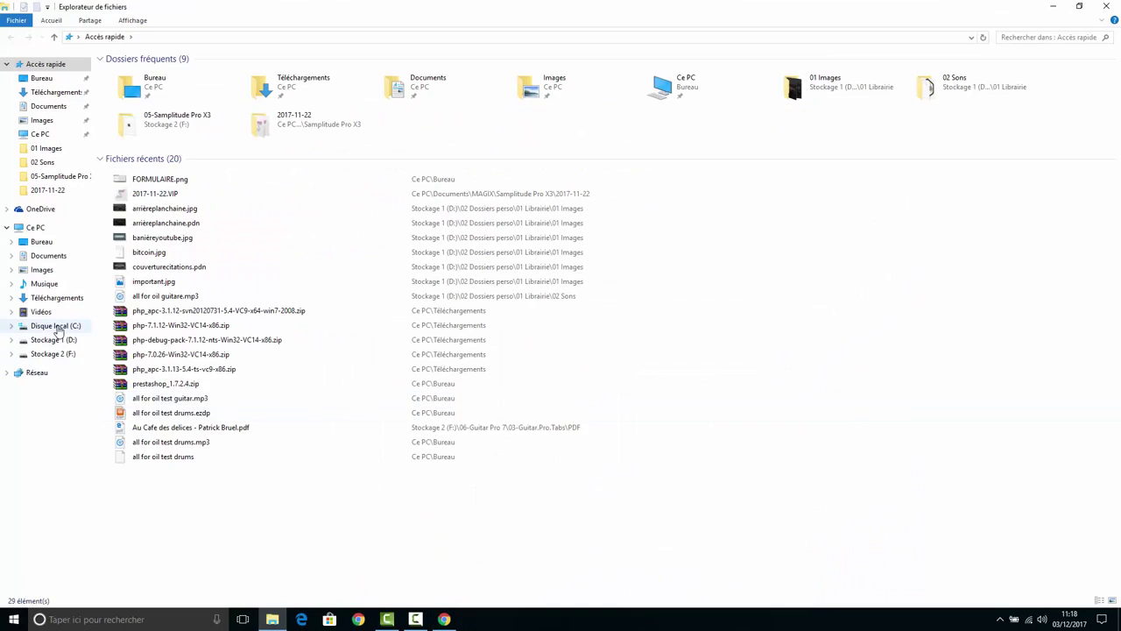
- Delete the install folder from C:\xampp\htdocs\prestashop in File Explorer
left_click(55, 325)
double_click(124, 183)
double_click(120, 132)
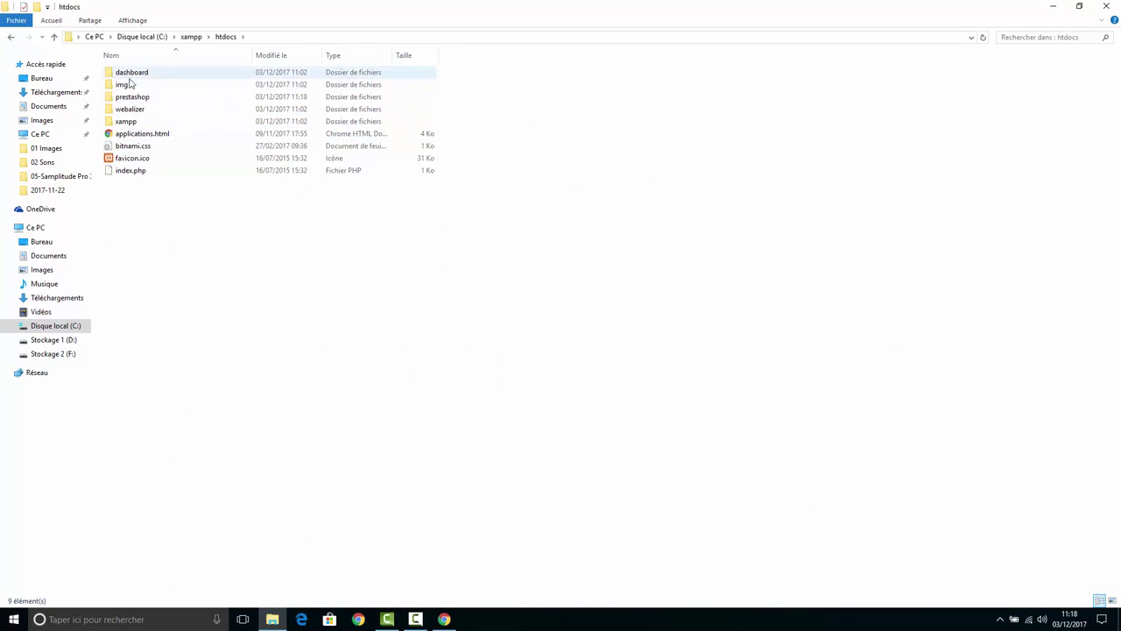
double_click(127, 96)
right_click(122, 195)
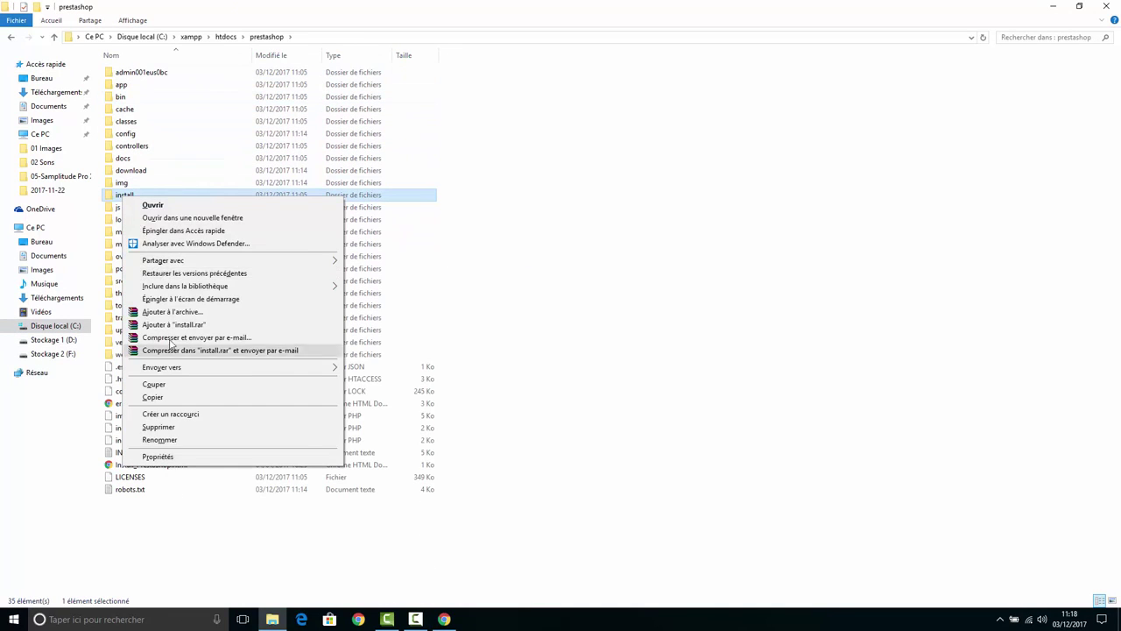
left_click(172, 428)
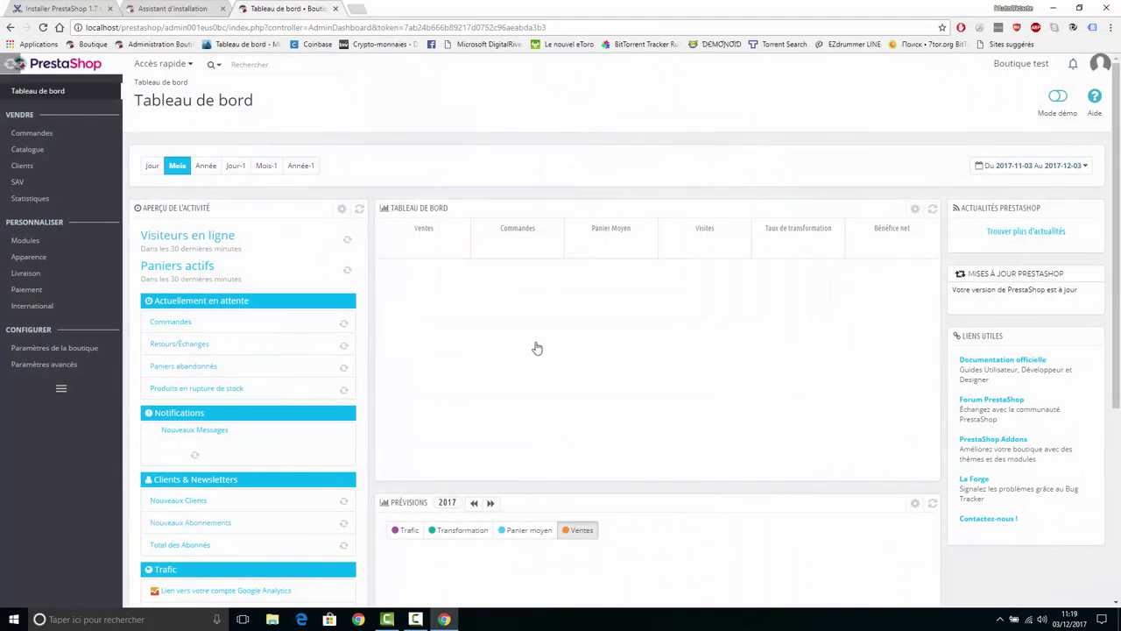